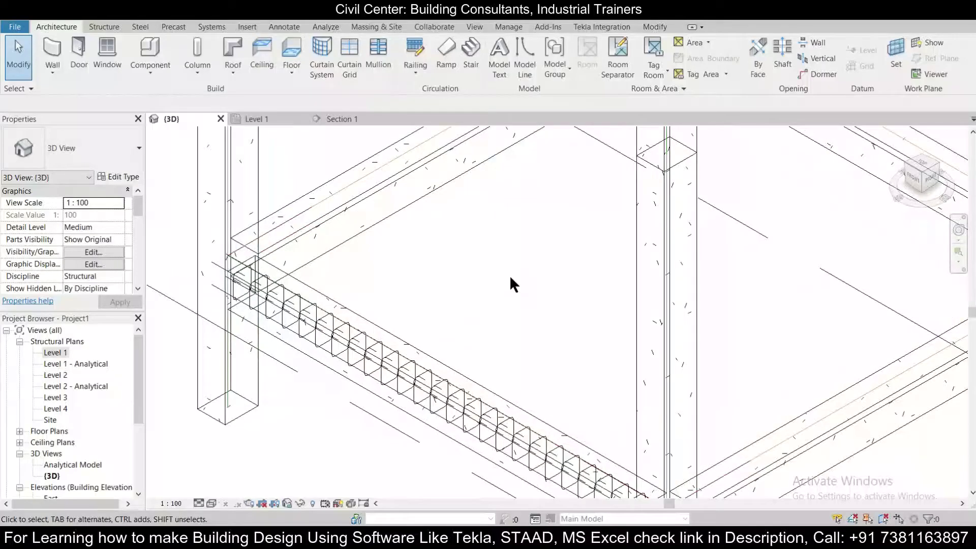
{"action": "scroll", "coordinate": [509, 275], "scroll_direction": "down", "scroll_amount": 5}
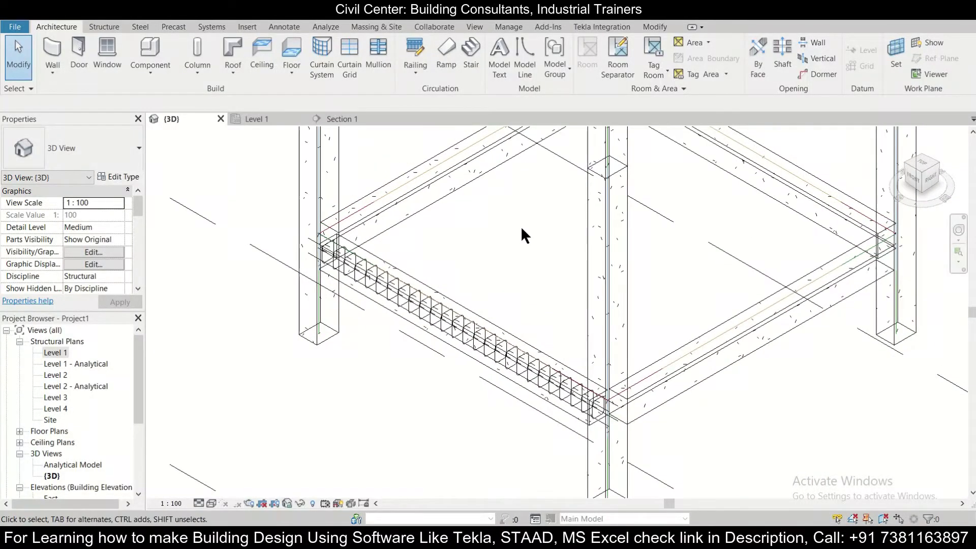
{"action": "scroll", "coordinate": [520, 223], "scroll_direction": "down", "scroll_amount": 2}
{"action": "scroll", "coordinate": [513, 254], "scroll_direction": "down", "scroll_amount": 2}
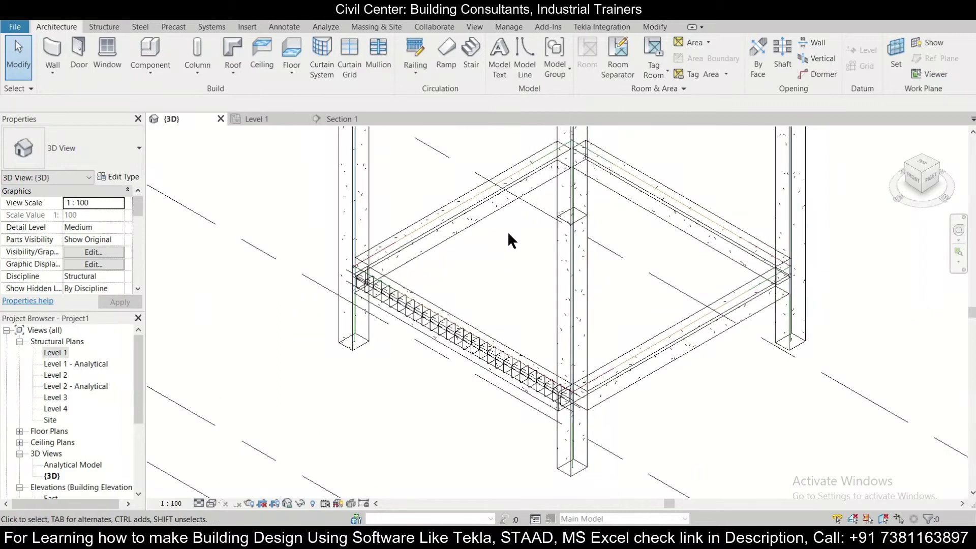
{"action": "middle_click_drag", "start_coordinate": [511, 214], "coordinate": [511, 245]}
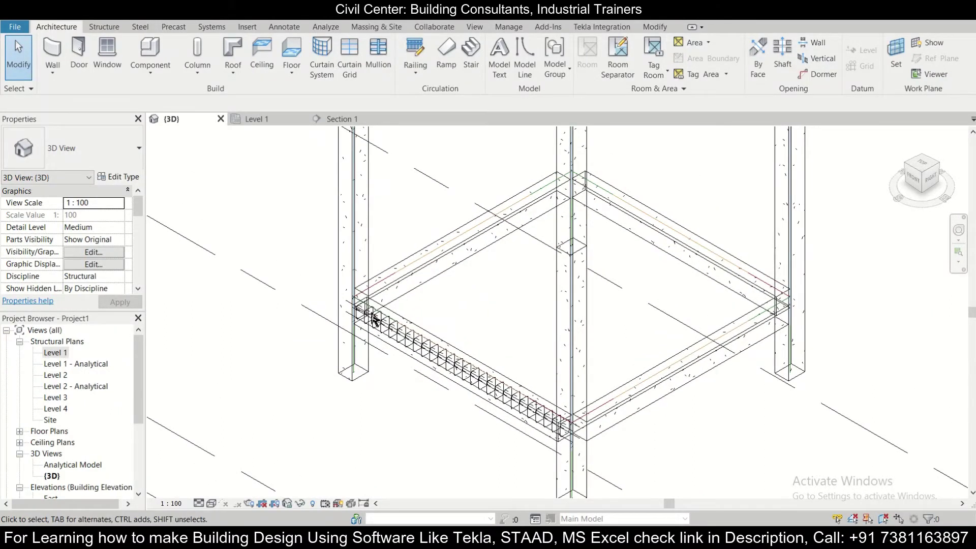
{"action": "scroll", "coordinate": [344, 318], "scroll_direction": "up", "scroll_amount": 4}
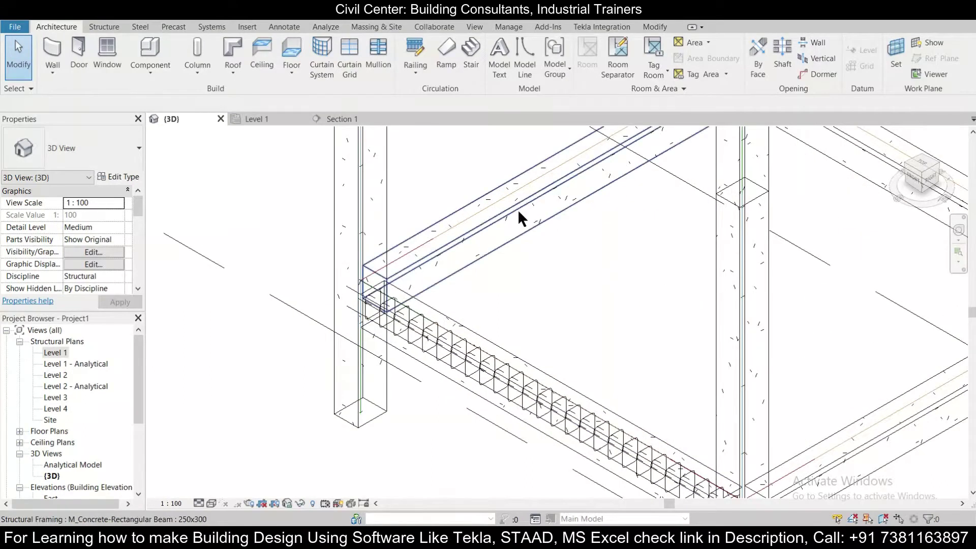
Step: Switch to the structural drawing PDF and examine the longitudinal section of plinth beam PB1 and its reinforcement callouts
{"action": "key", "text": "alt+Tab"}
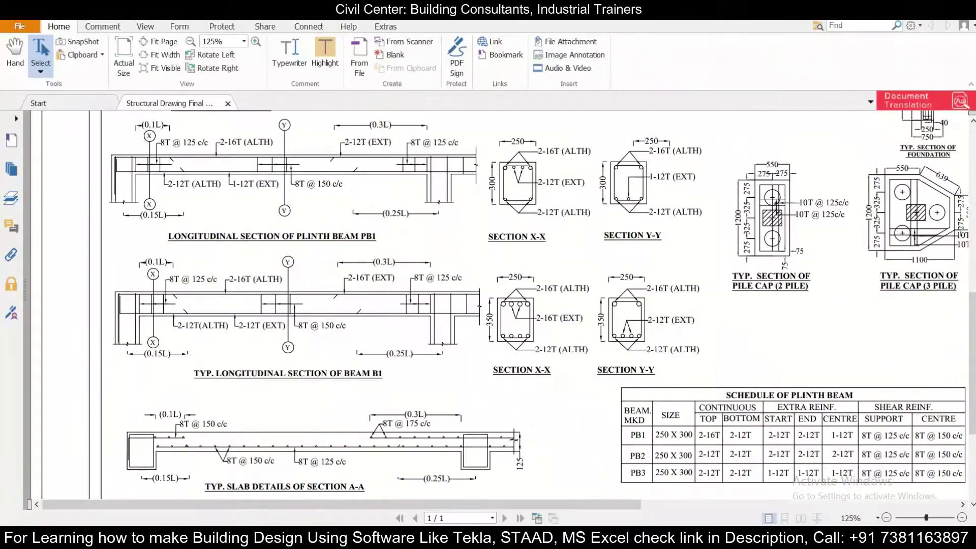
{"action": "scroll", "coordinate": [373, 285], "scroll_direction": "up", "scroll_amount": 3}
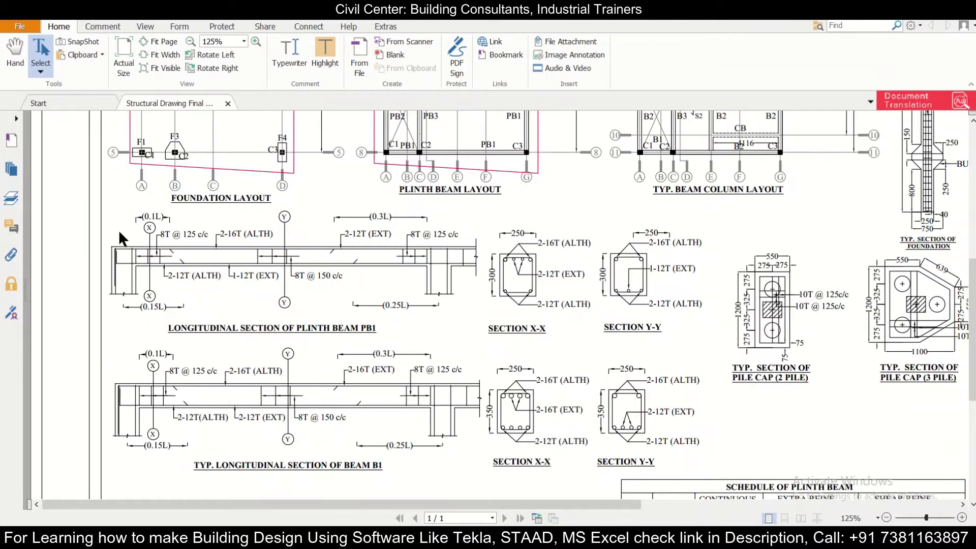
{"action": "scroll", "coordinate": [120, 235], "scroll_direction": "up", "scroll_amount": 2, "text": "ctrl"}
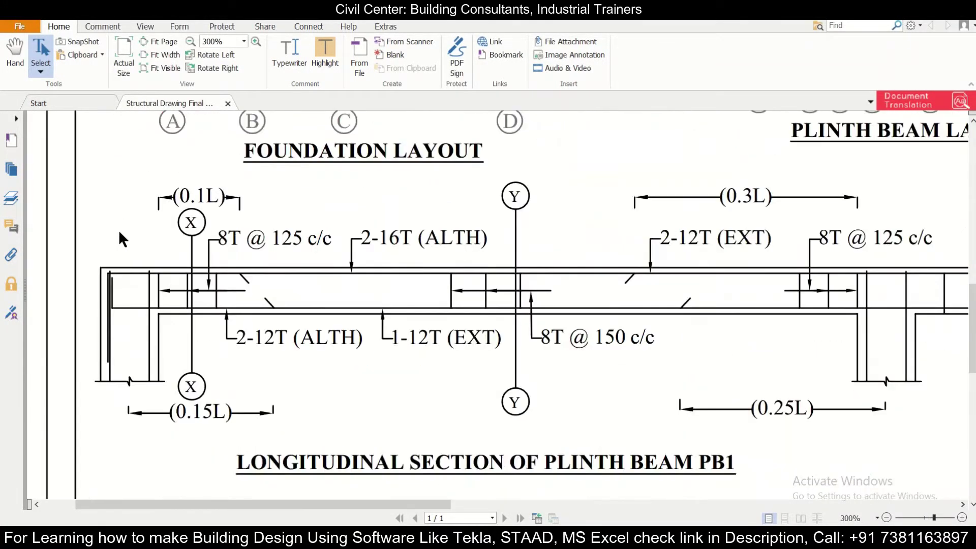
{"action": "scroll", "coordinate": [120, 237], "scroll_direction": "down", "scroll_amount": 1, "text": "ctrl"}
{"action": "scroll", "coordinate": [118, 233], "scroll_direction": "up", "scroll_amount": 2, "text": "ctrl"}
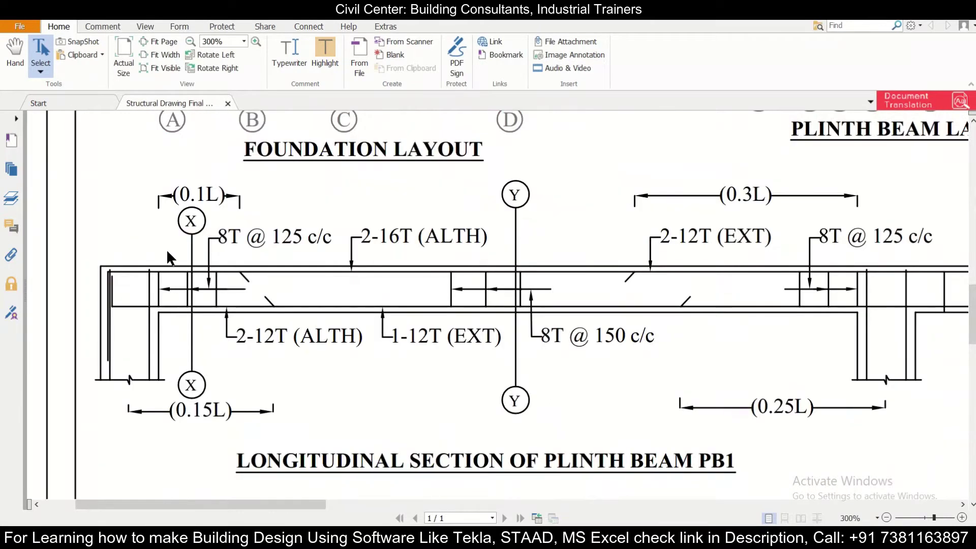
{"action": "scroll", "coordinate": [166, 252], "scroll_direction": "down", "scroll_amount": 1, "text": "ctrl"}
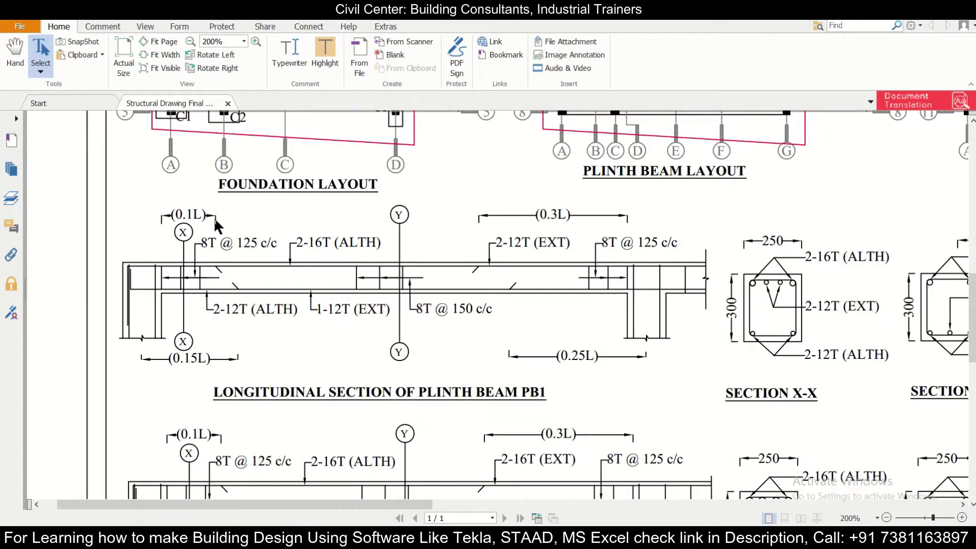
{"action": "scroll", "coordinate": [554, 368], "scroll_direction": "up", "scroll_amount": 6}
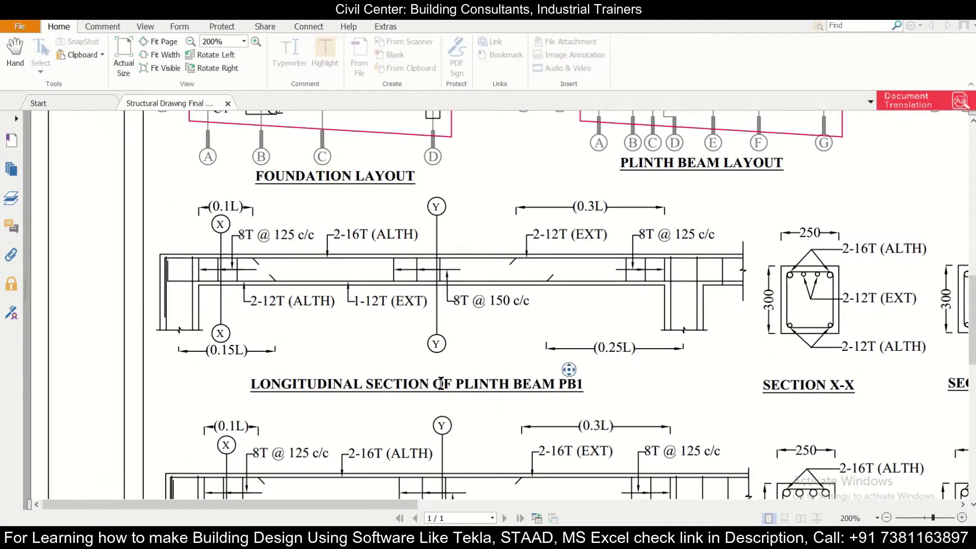
{"action": "scroll", "coordinate": [562, 349], "scroll_direction": "down", "scroll_amount": 4}
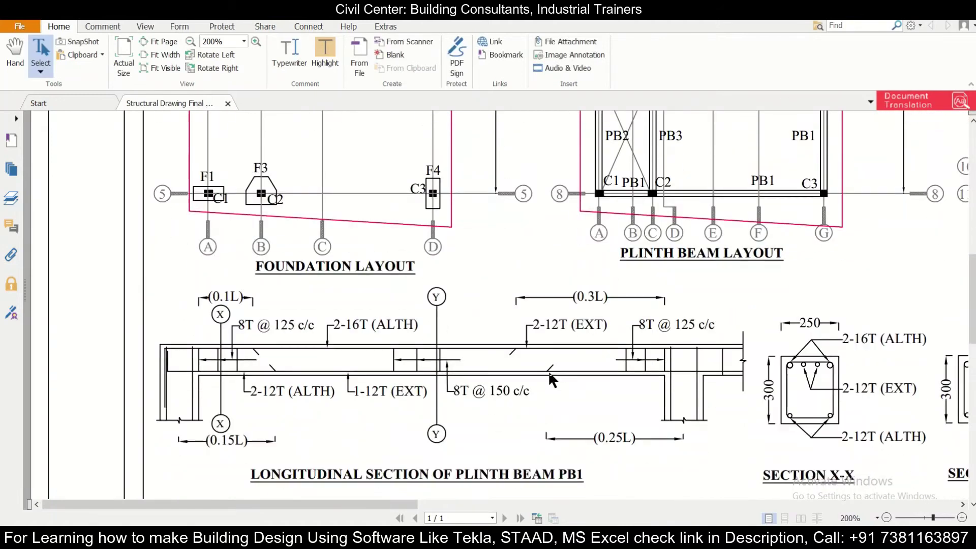
{"action": "scroll", "coordinate": [611, 317], "scroll_direction": "down", "scroll_amount": 1}
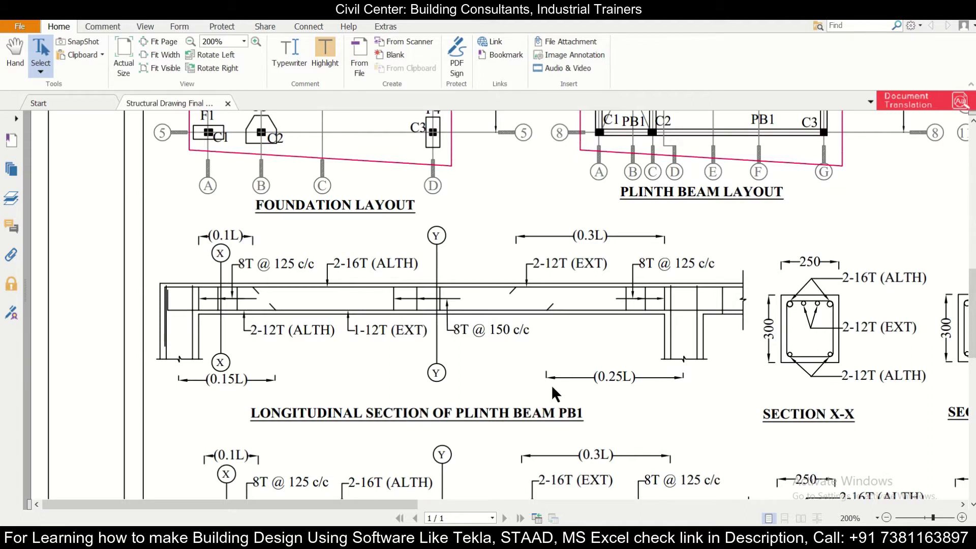
{"action": "scroll", "coordinate": [853, 169], "scroll_direction": "right", "scroll_amount": 3}
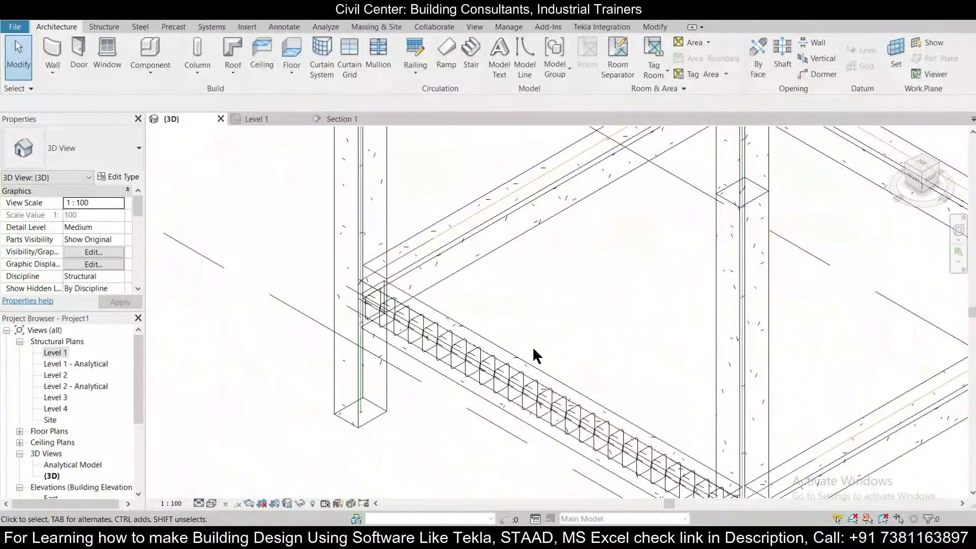
Step: Switch back to Revit and open the beam's Section 1 view, checking its section mark on the Level 1 plan
{"action": "scroll", "coordinate": [532, 346], "scroll_direction": "up", "scroll_amount": 2}
{"action": "scroll", "coordinate": [455, 369], "scroll_direction": "up", "scroll_amount": 2}
{"action": "scroll", "coordinate": [460, 364], "scroll_direction": "down", "scroll_amount": 2}
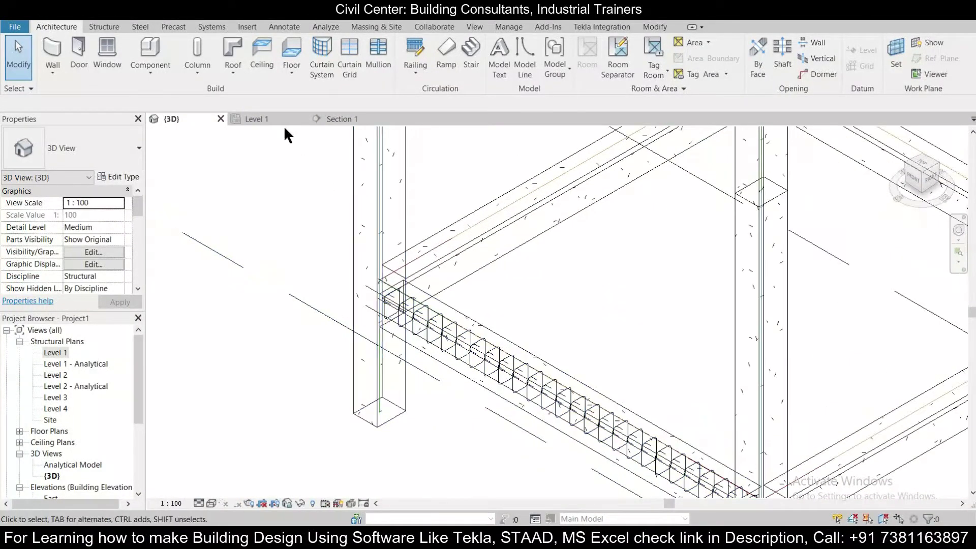
{"action": "left_click", "coordinate": [270, 117]}
{"action": "scroll", "coordinate": [521, 326], "scroll_direction": "up", "scroll_amount": 4}
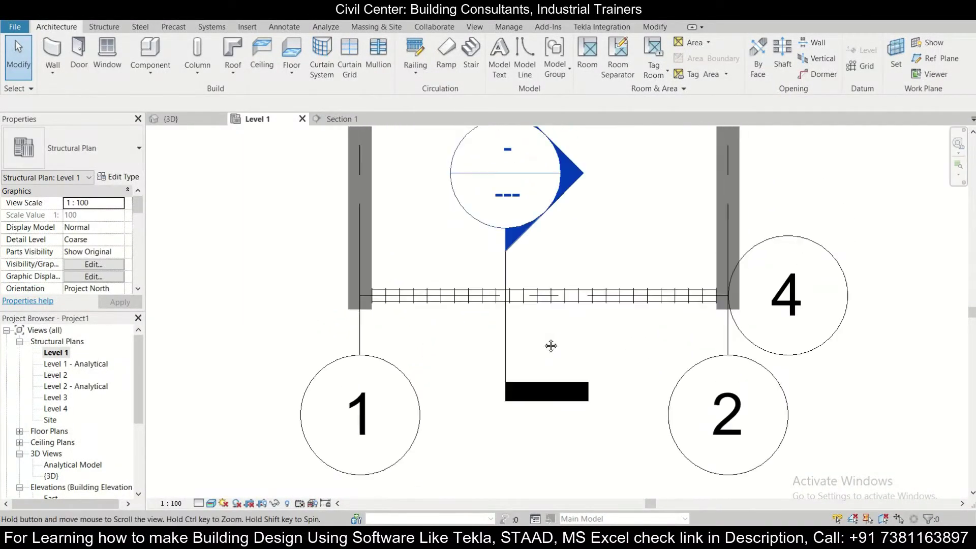
{"action": "middle_click_drag", "start_coordinate": [494, 249], "coordinate": [492, 369]}
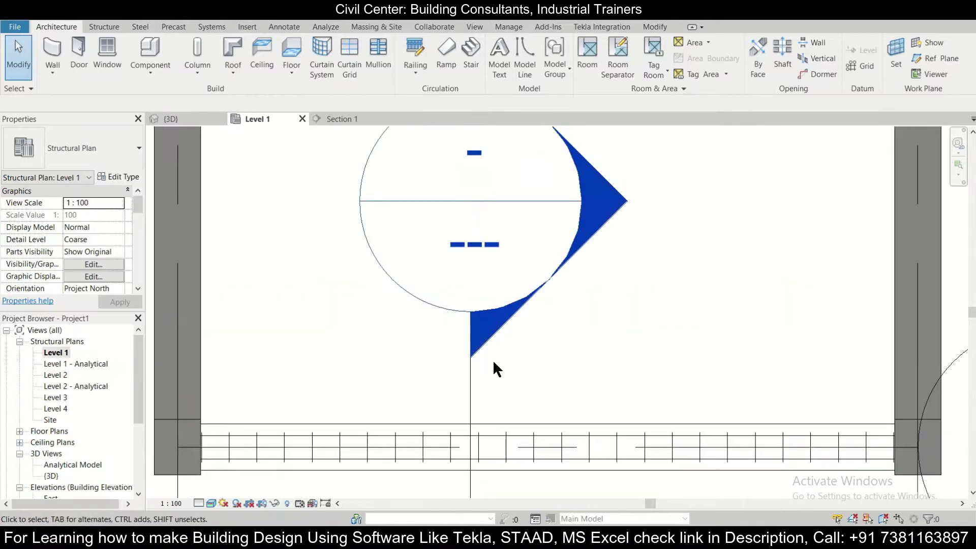
{"action": "left_click", "coordinate": [348, 120]}
{"action": "left_click", "coordinate": [271, 119]}
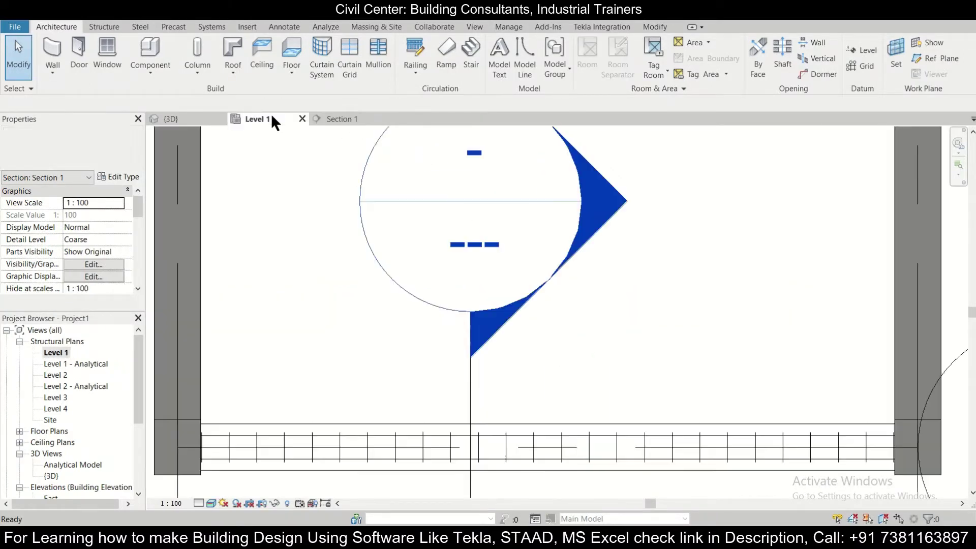
{"action": "left_click", "coordinate": [343, 121]}
{"action": "scroll", "coordinate": [523, 210], "scroll_direction": "down", "scroll_amount": 3}
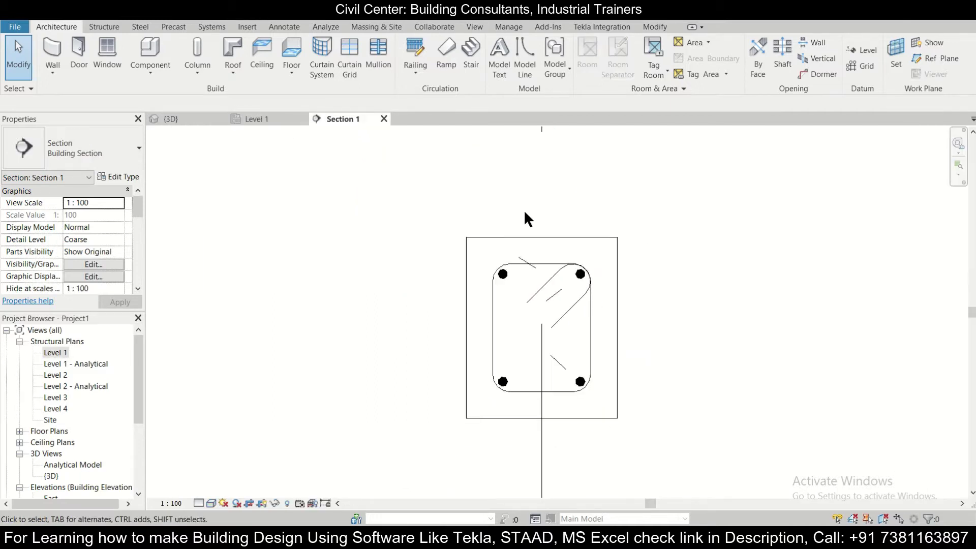
{"action": "scroll", "coordinate": [531, 196], "scroll_direction": "up", "scroll_amount": 1}
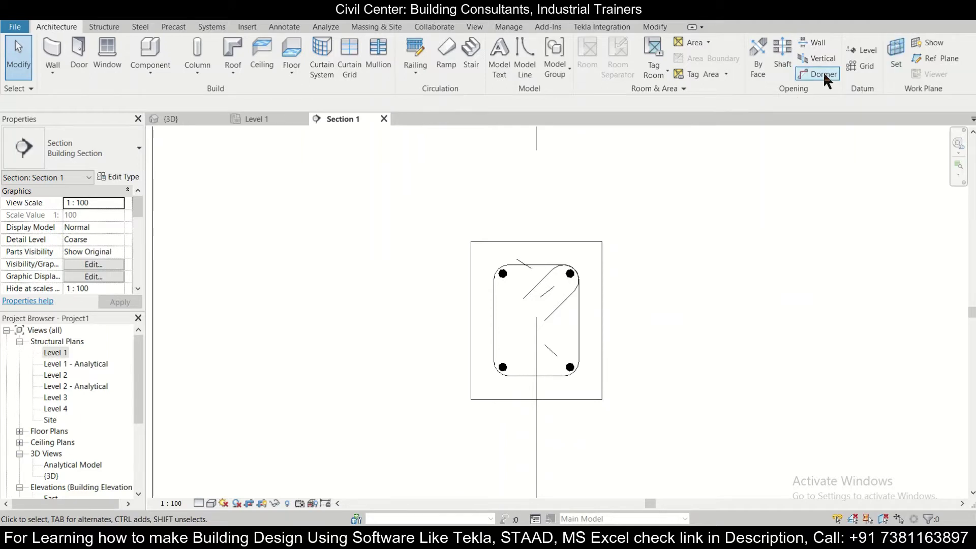
{"action": "scroll", "coordinate": [570, 300], "scroll_direction": "up", "scroll_amount": 2}
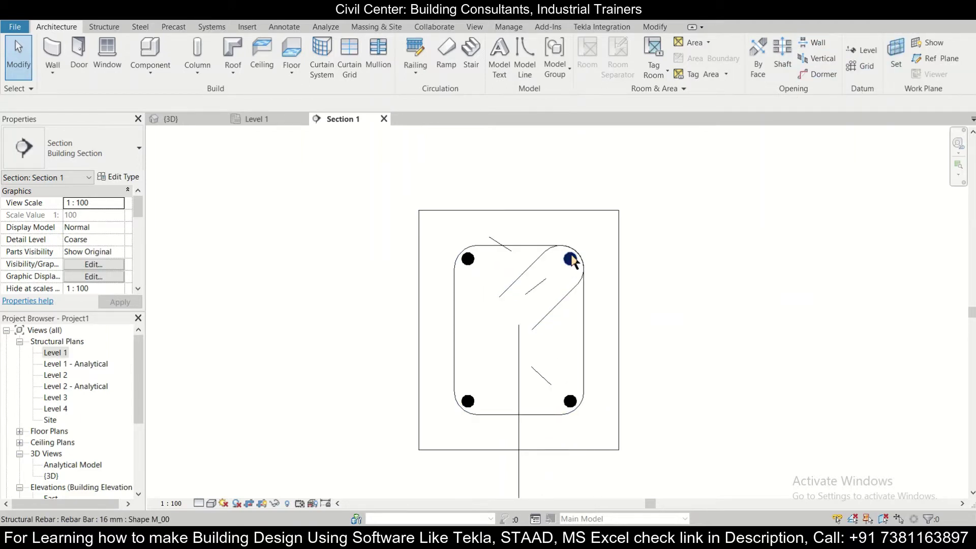
{"action": "left_click", "coordinate": [570, 259]}
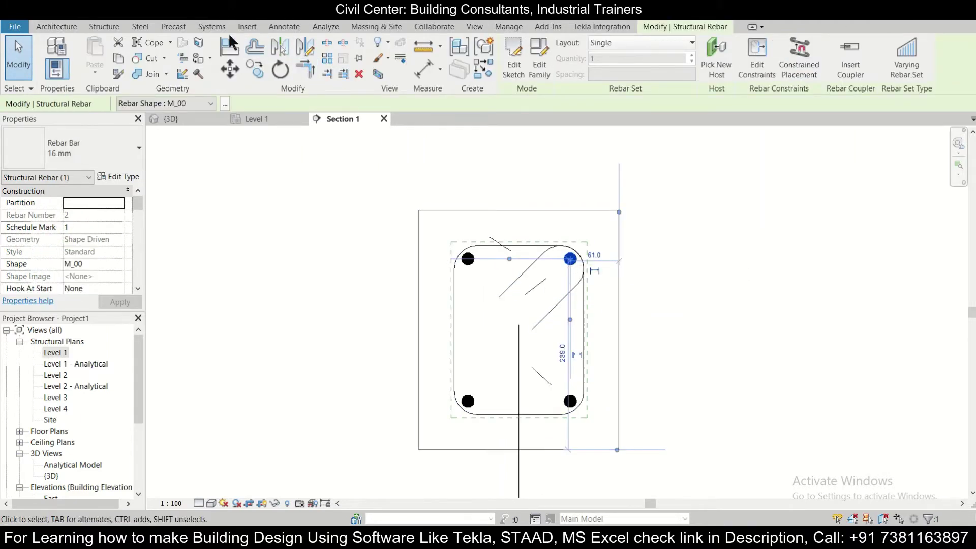
{"action": "scroll", "coordinate": [587, 273], "scroll_direction": "up", "scroll_amount": 1}
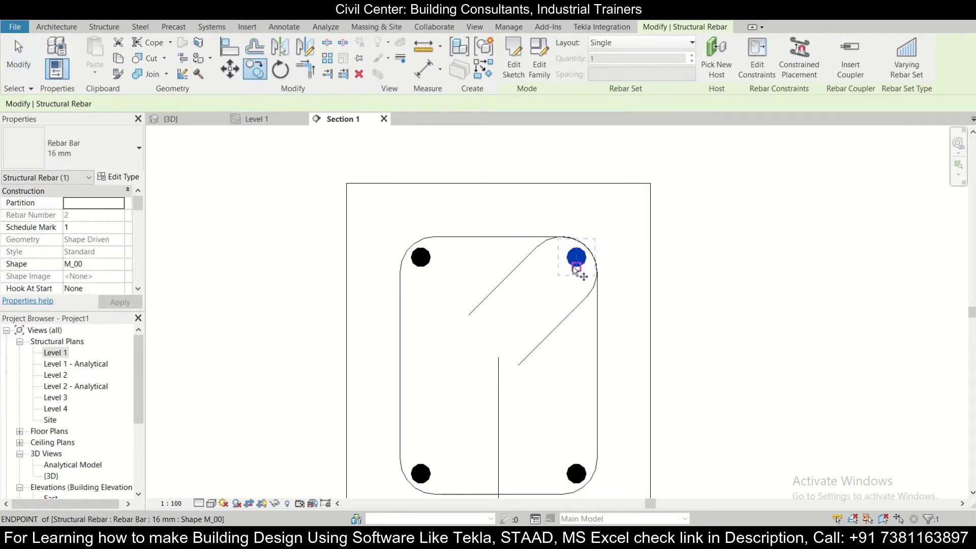
{"action": "key", "text": "m"}
{"action": "key", "text": "v"}
{"action": "scroll", "coordinate": [594, 279], "scroll_direction": "up", "scroll_amount": 2}
{"action": "scroll", "coordinate": [595, 277], "scroll_direction": "up", "scroll_amount": 3}
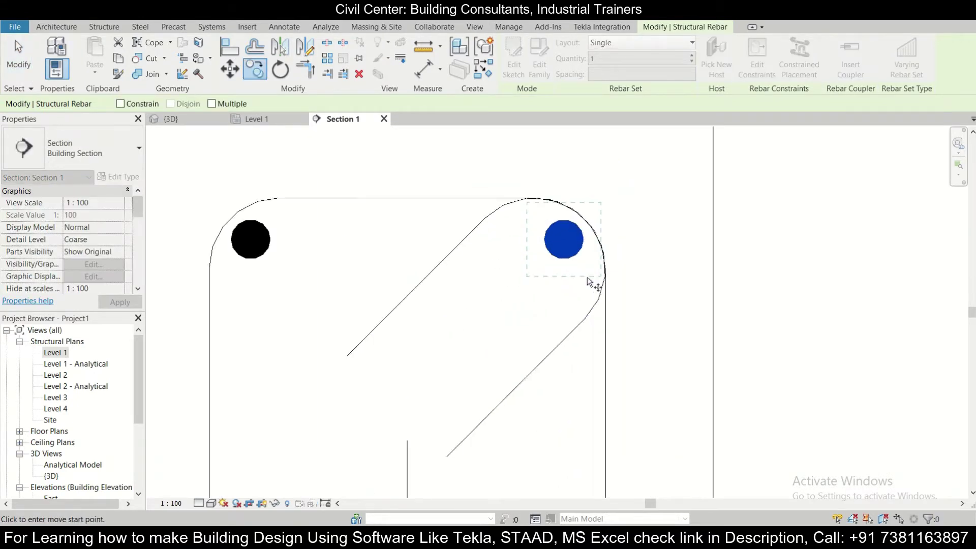
{"action": "left_click", "coordinate": [608, 274]}
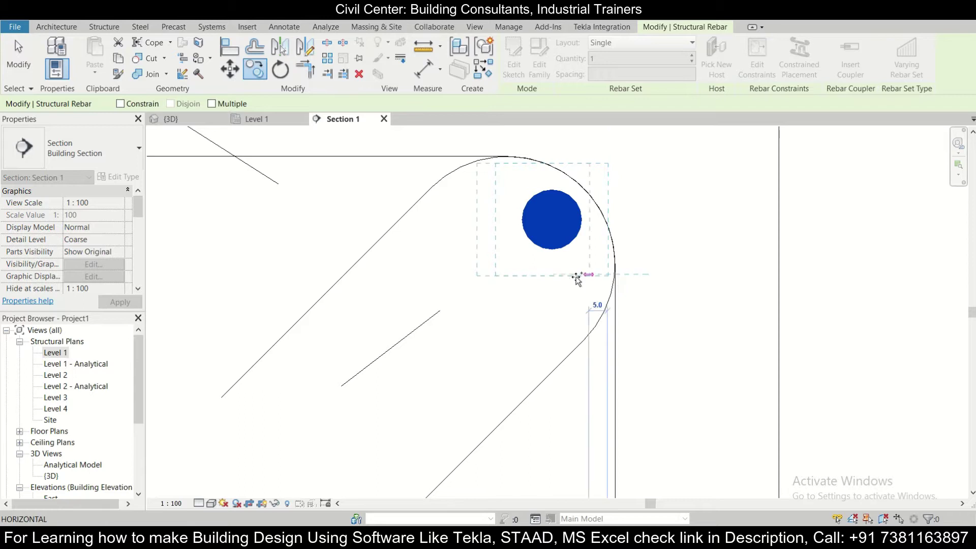
{"action": "middle_click_drag", "start_coordinate": [342, 264], "coordinate": [446, 315]}
{"action": "key", "text": "Escape"}
{"action": "key", "text": "Escape"}
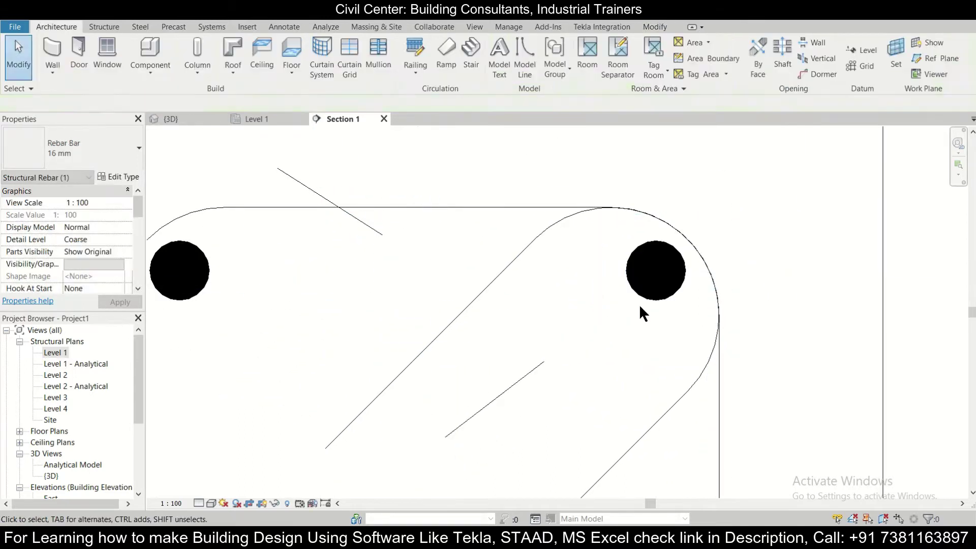
Step: Copy the upper-right 16 mm rebar 64 mm horizontally to the grid line midway between the two top bars
{"action": "left_click", "coordinate": [663, 295]}
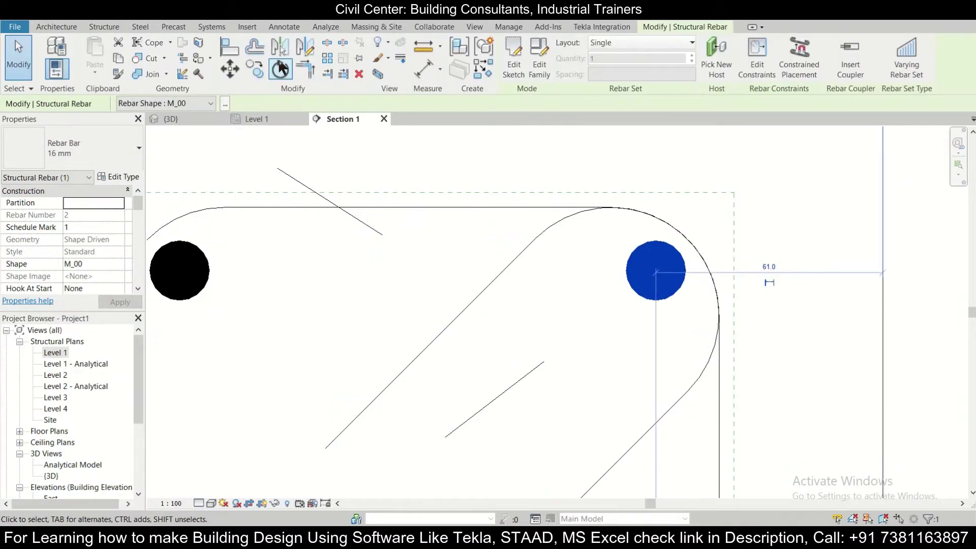
{"action": "left_click", "coordinate": [254, 70]}
{"action": "left_click", "coordinate": [659, 272]}
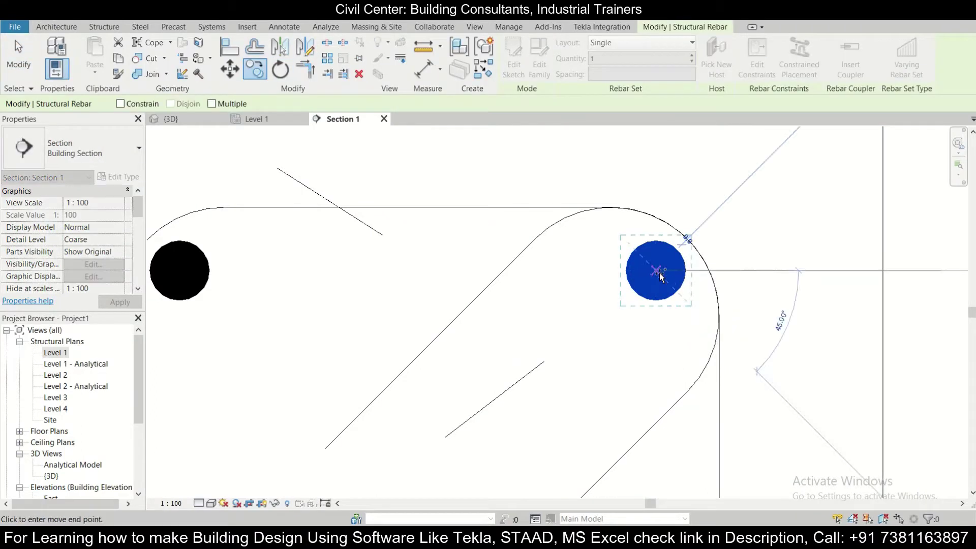
{"action": "scroll", "coordinate": [402, 209], "scroll_direction": "down", "scroll_amount": 3}
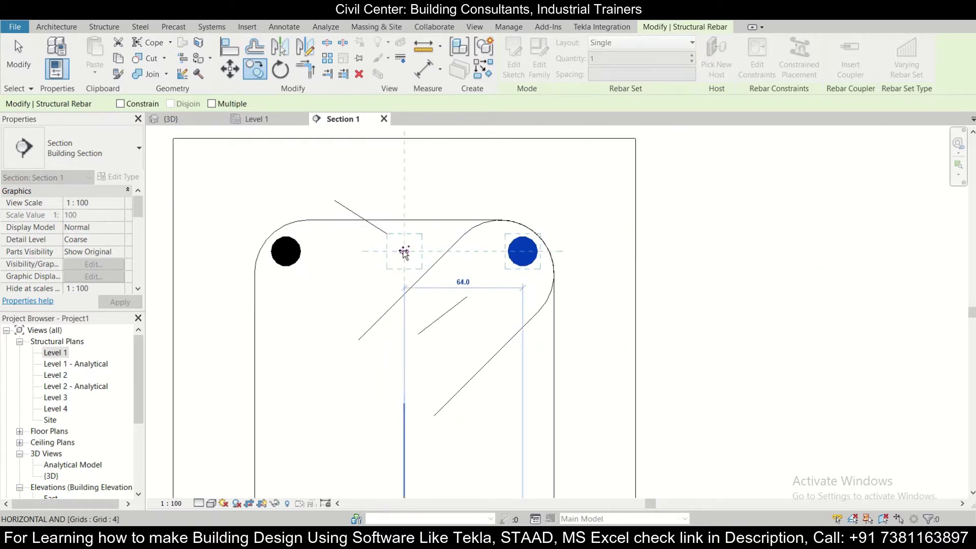
{"action": "left_click", "coordinate": [403, 252]}
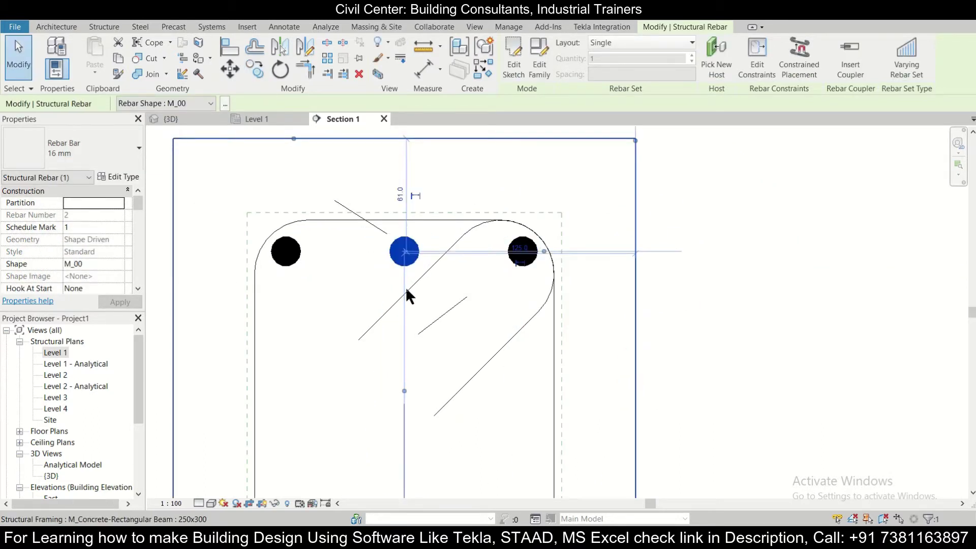
{"action": "scroll", "coordinate": [405, 287], "scroll_direction": "down", "scroll_amount": 2}
{"action": "middle_click_drag", "start_coordinate": [413, 349], "coordinate": [390, 154]}
{"action": "key", "text": "Escape"}
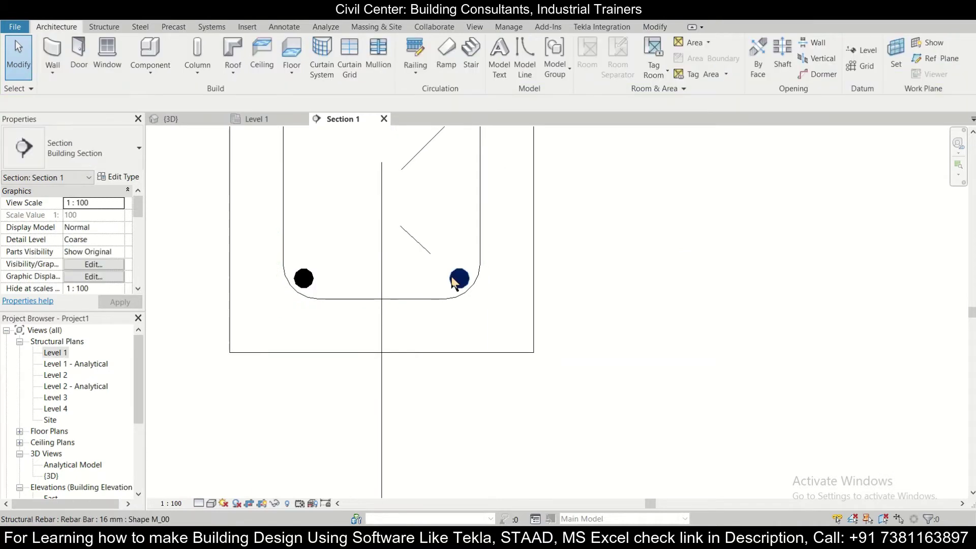
Step: Copy the lower-right 16 mm rebar horizontally to the grid line midway between the two bottom bars
{"action": "left_click", "coordinate": [460, 278]}
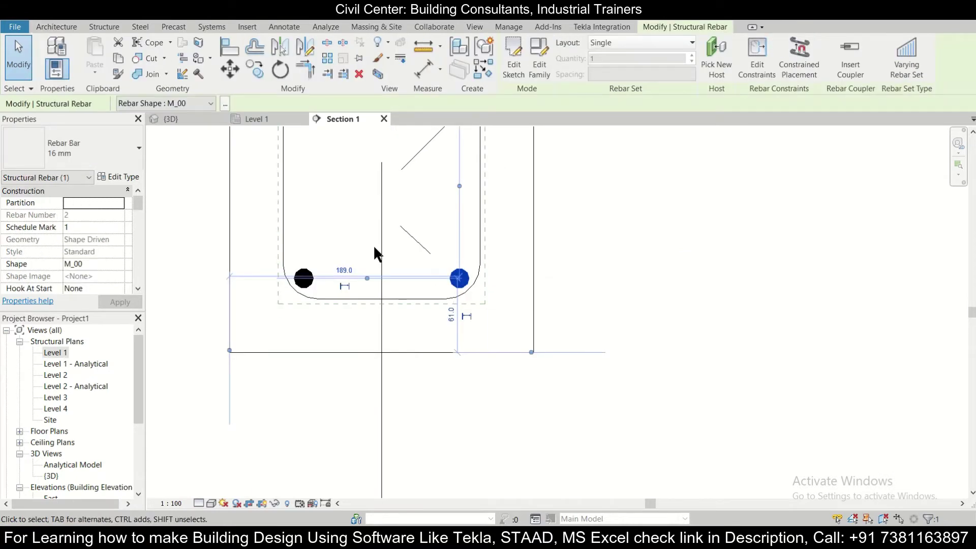
{"action": "left_click", "coordinate": [254, 70]}
{"action": "scroll", "coordinate": [460, 279], "scroll_direction": "up", "scroll_amount": 2}
{"action": "left_click", "coordinate": [461, 277]}
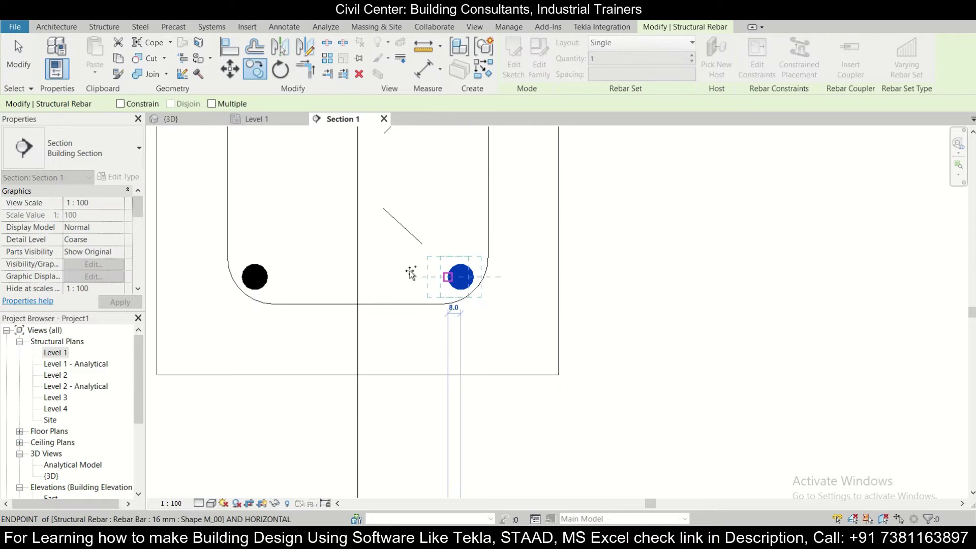
{"action": "left_click", "coordinate": [358, 277]}
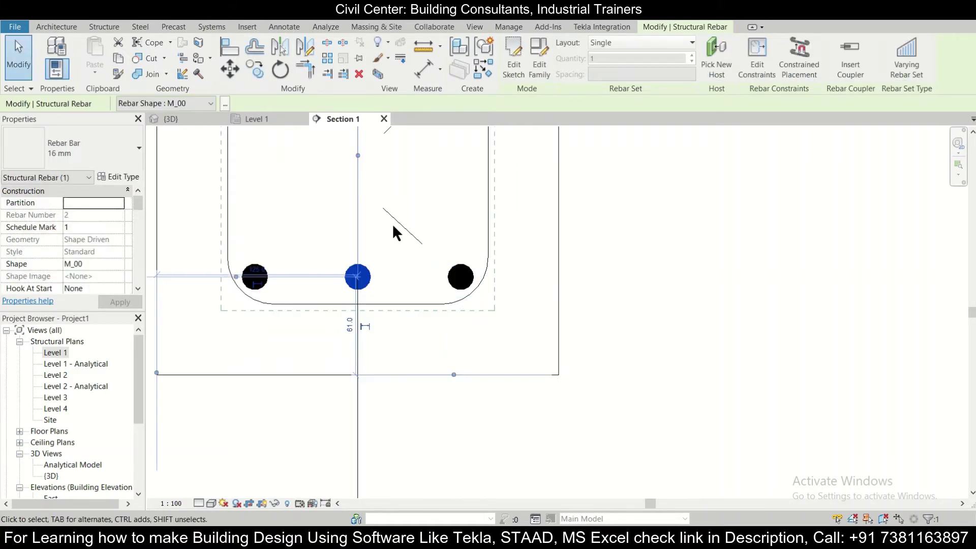
{"action": "key", "text": "Escape"}
{"action": "scroll", "coordinate": [394, 213], "scroll_direction": "down", "scroll_amount": 2}
{"action": "middle_click_drag", "start_coordinate": [394, 212], "coordinate": [447, 320]}
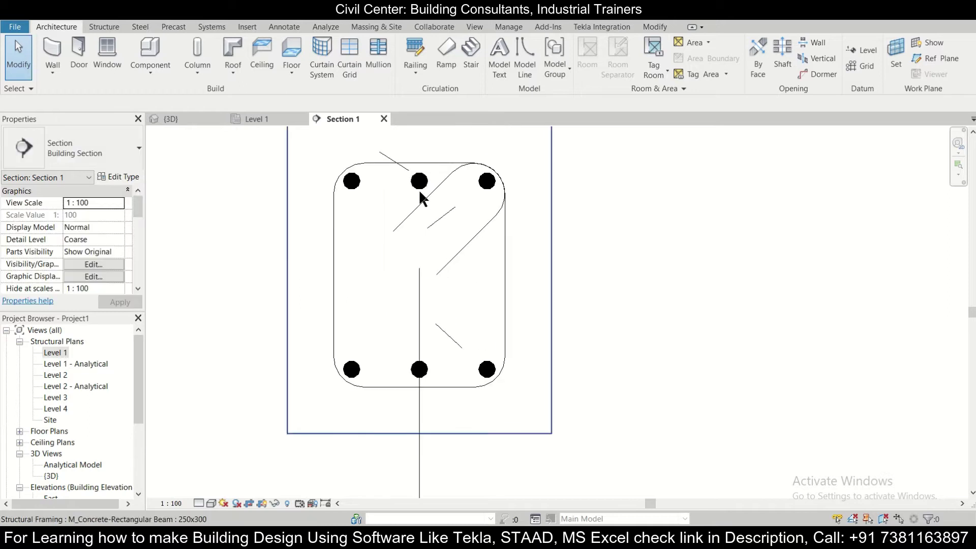
{"action": "scroll", "coordinate": [420, 189], "scroll_direction": "up", "scroll_amount": 2}
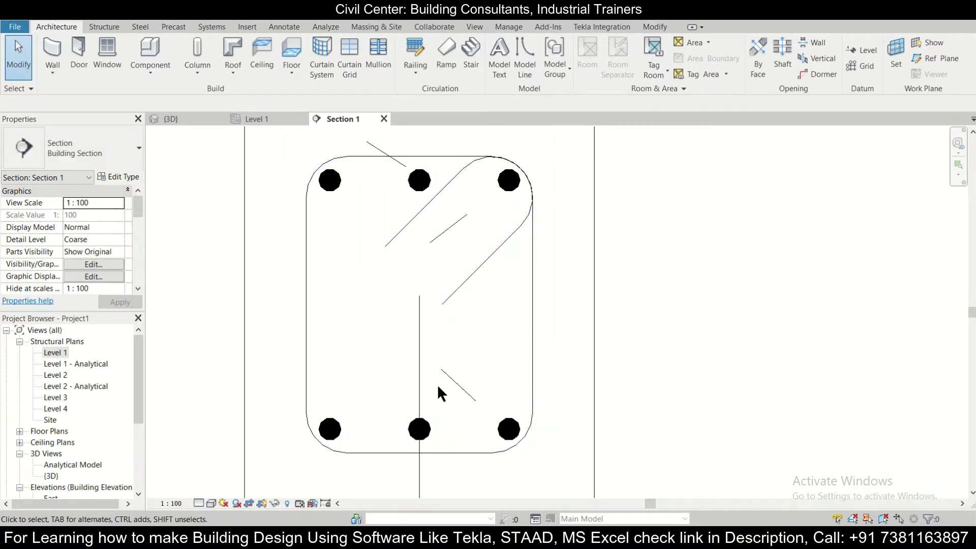
Step: Open the middle top 16 mm rebar's sketch for editing in the 3D view
{"action": "left_click", "coordinate": [196, 118]}
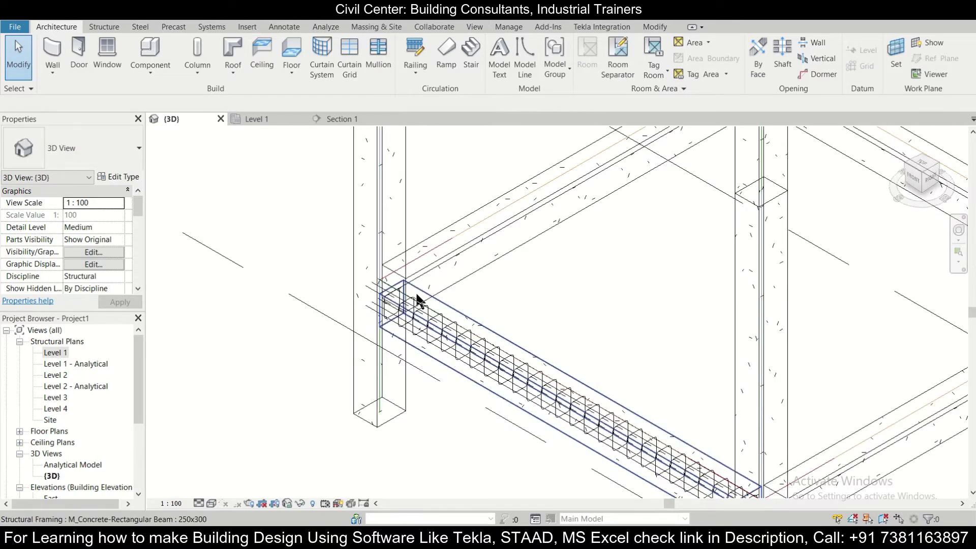
{"action": "scroll", "coordinate": [414, 295], "scroll_direction": "up", "scroll_amount": 2}
{"action": "scroll", "coordinate": [382, 300], "scroll_direction": "up", "scroll_amount": 2}
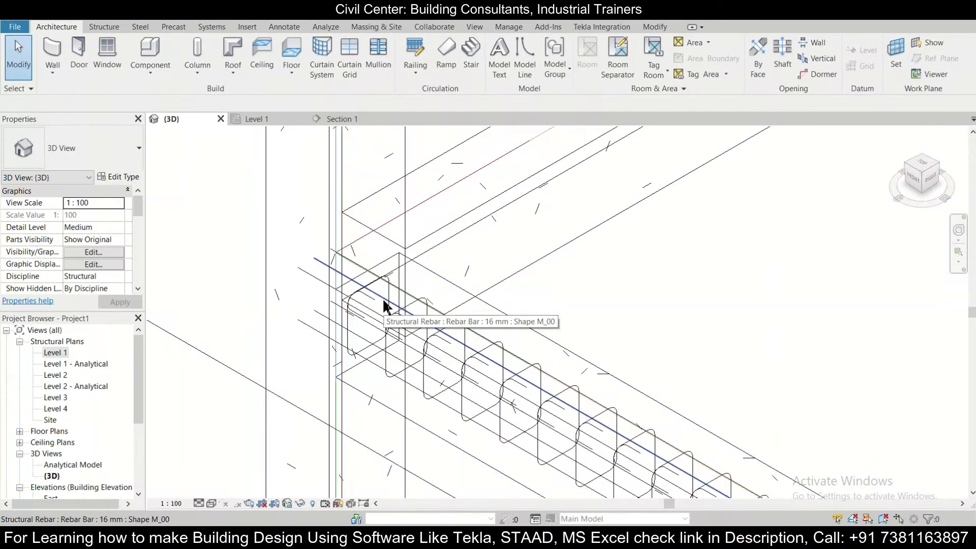
{"action": "double_click", "coordinate": [382, 297]}
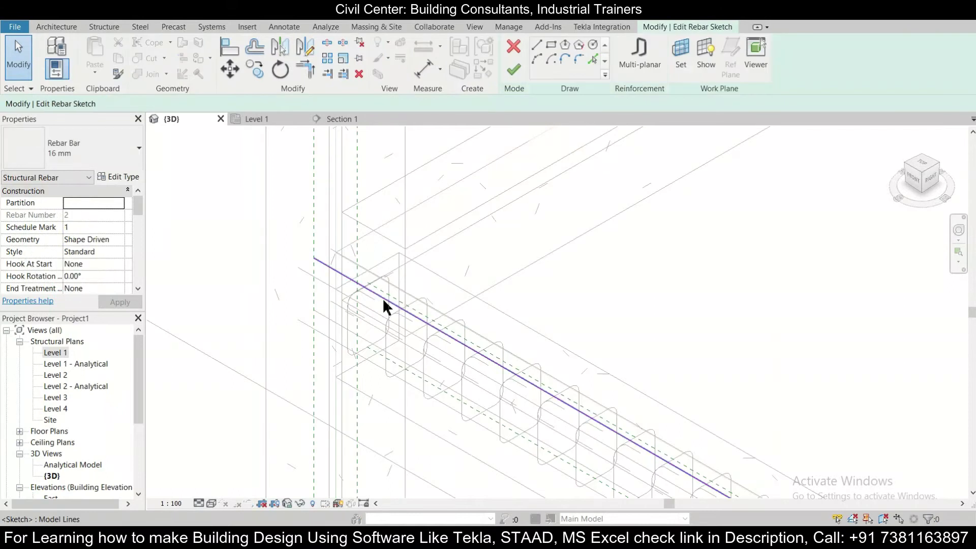
{"action": "scroll", "coordinate": [399, 257], "scroll_direction": "down", "scroll_amount": 1}
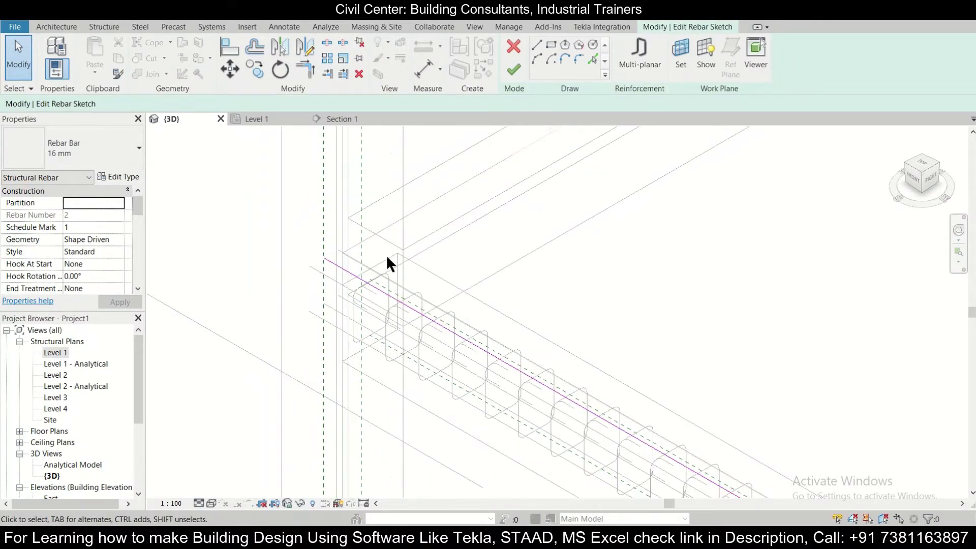
Step: Split the bar's sketch line about 900 mm from its left-hand end and delete the longer remaining segment
{"action": "left_click", "coordinate": [328, 44]}
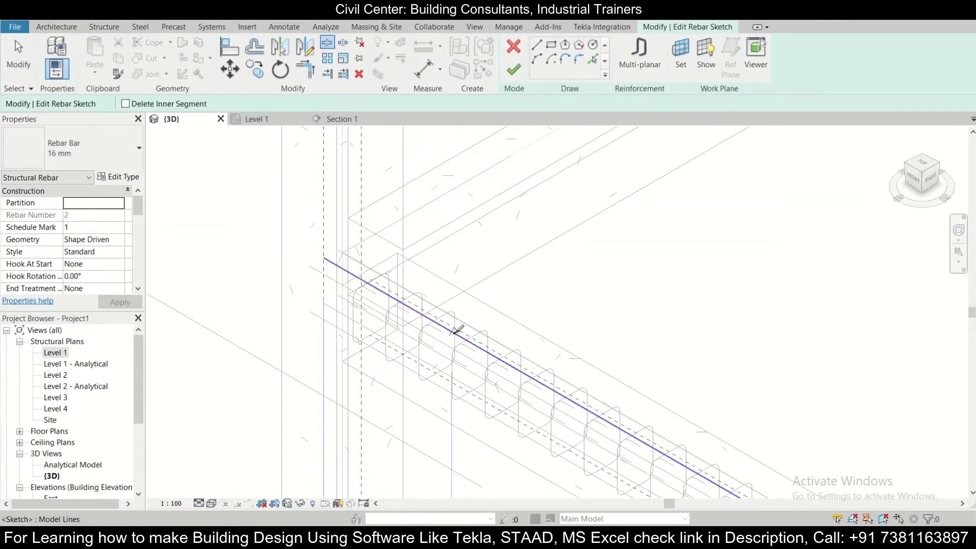
{"action": "left_click", "coordinate": [523, 373]}
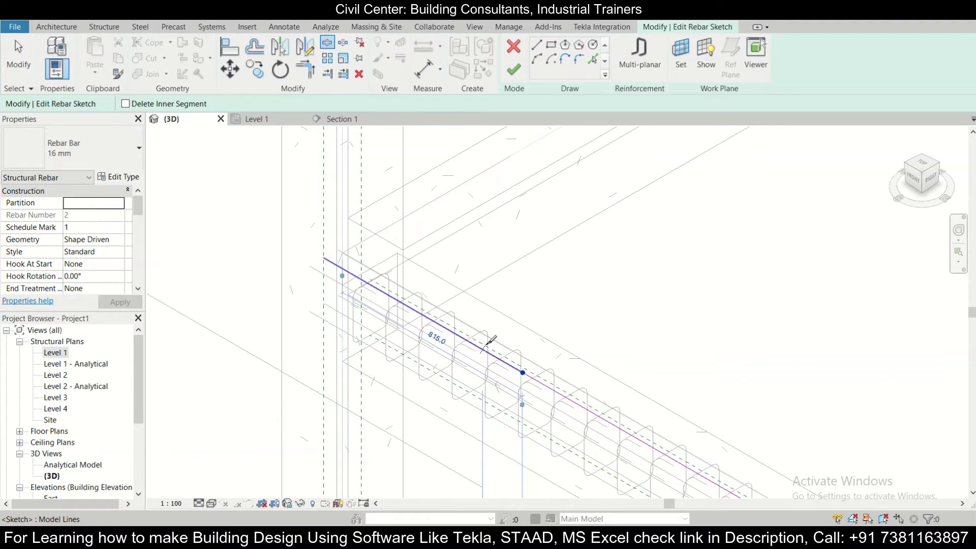
{"action": "key", "text": "Escape"}
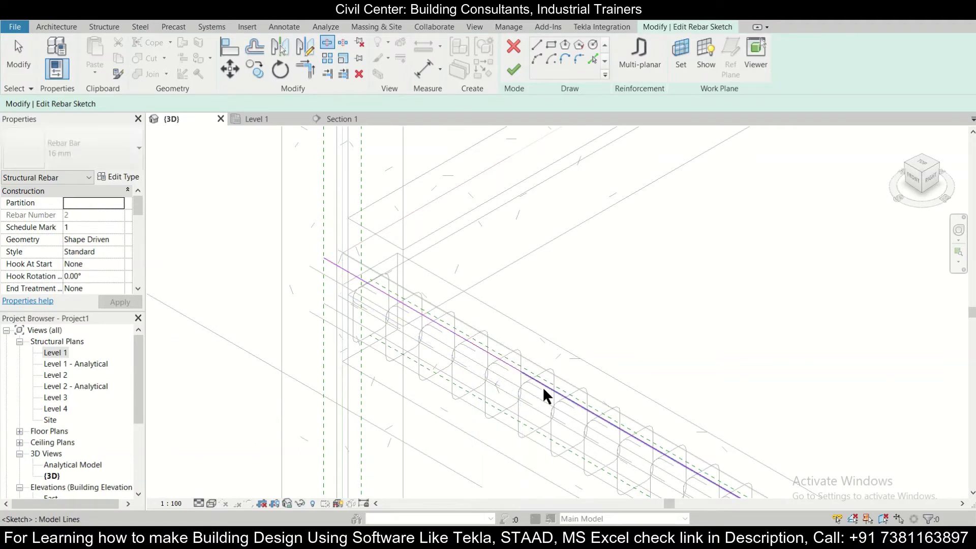
{"action": "left_click", "coordinate": [543, 385]}
{"action": "middle_click_drag", "start_coordinate": [584, 334], "coordinate": [508, 262]}
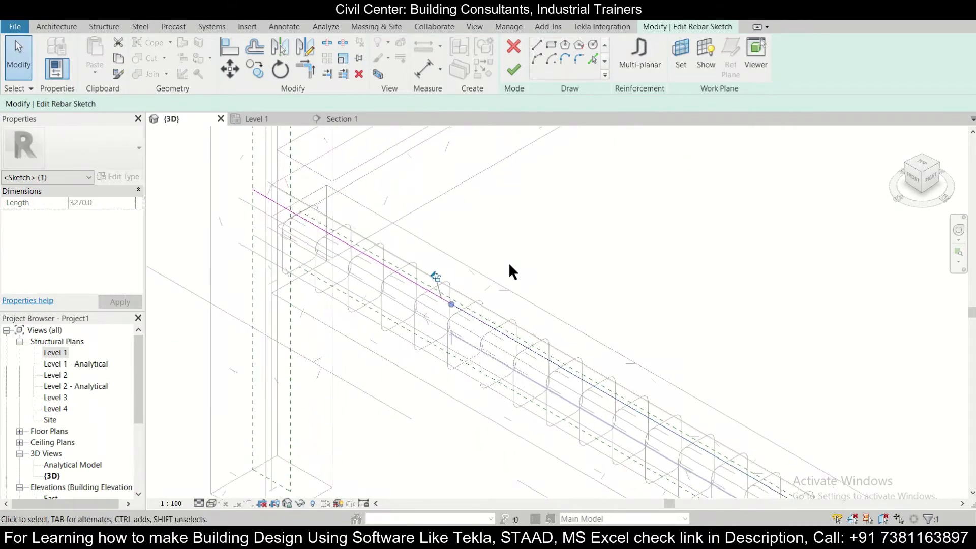
{"action": "key", "text": "Delete"}
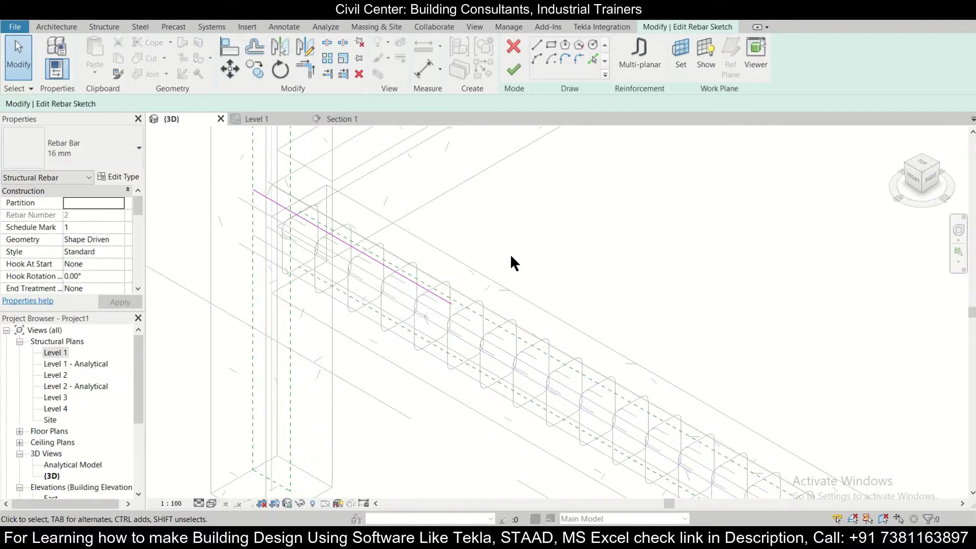
Step: Set the length of the remaining sketch line to 1500 mm
{"action": "left_click", "coordinate": [369, 254]}
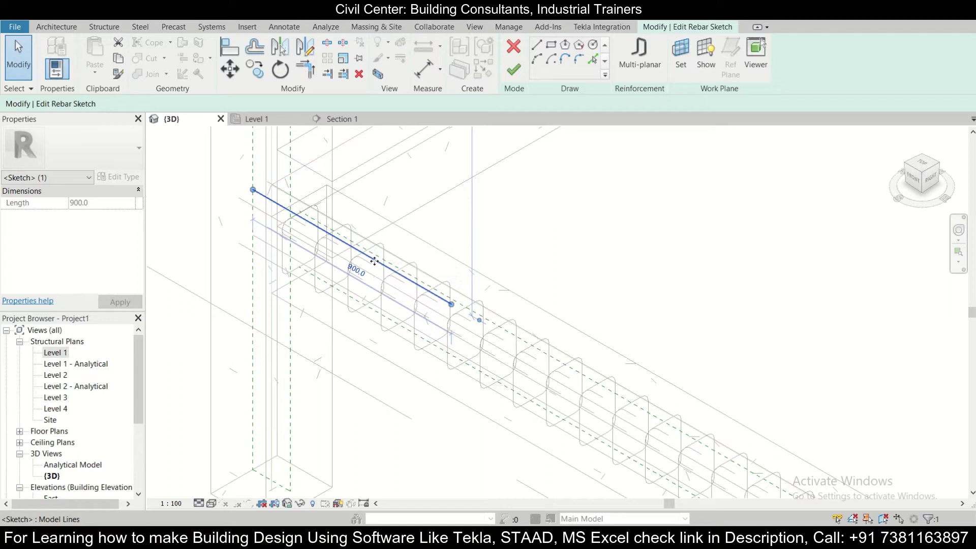
{"action": "left_click", "coordinate": [358, 273]}
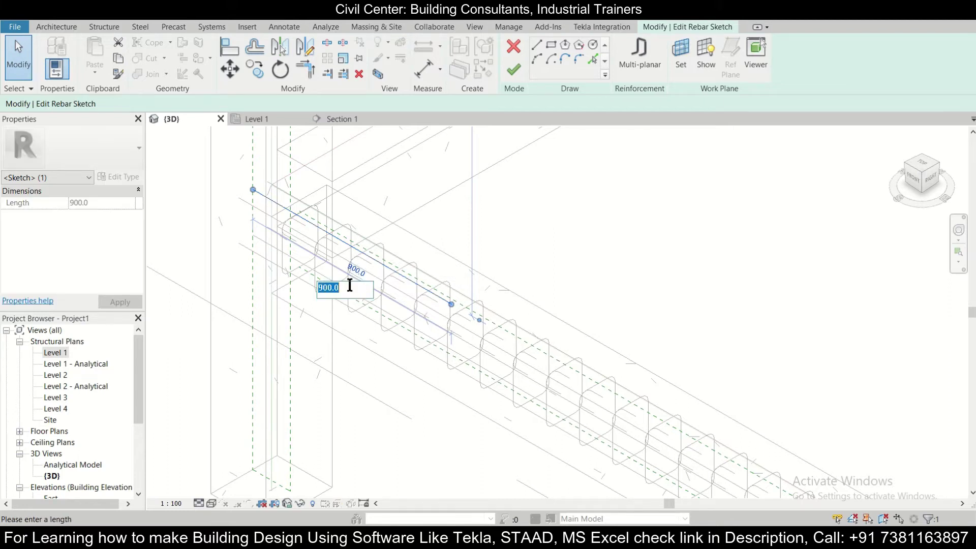
{"action": "type", "text": "1500"}
{"action": "key", "text": "Return"}
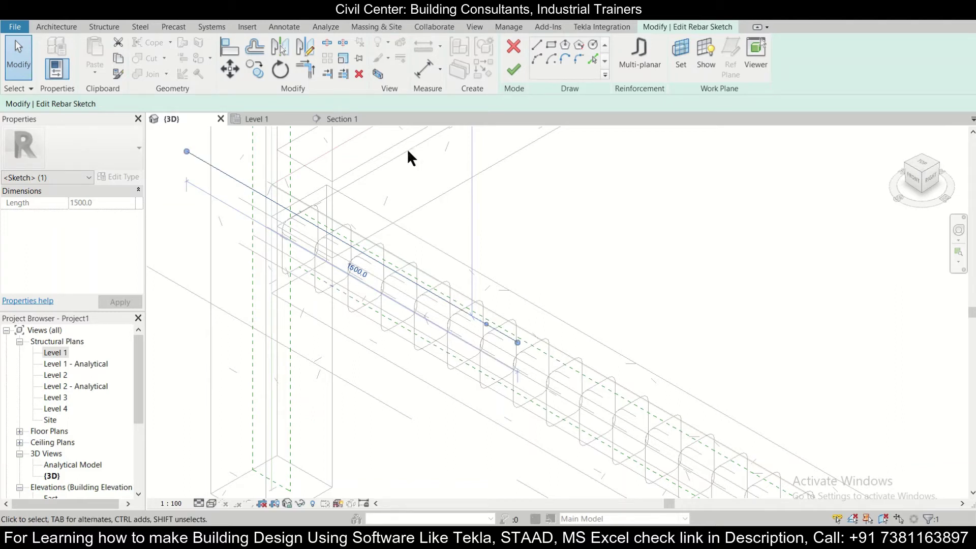
Step: In the Level 1 plan, move the 1500 mm line 385 mm so its outer end meets the left column's grid line, and finish the rebar sketch
{"action": "left_click", "coordinate": [269, 120]}
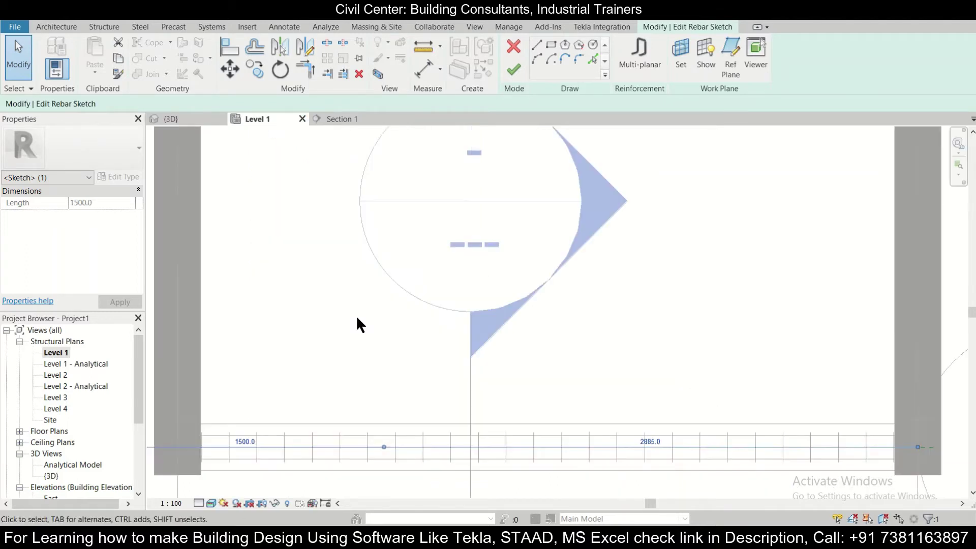
{"action": "scroll", "coordinate": [367, 286], "scroll_direction": "down", "scroll_amount": 2}
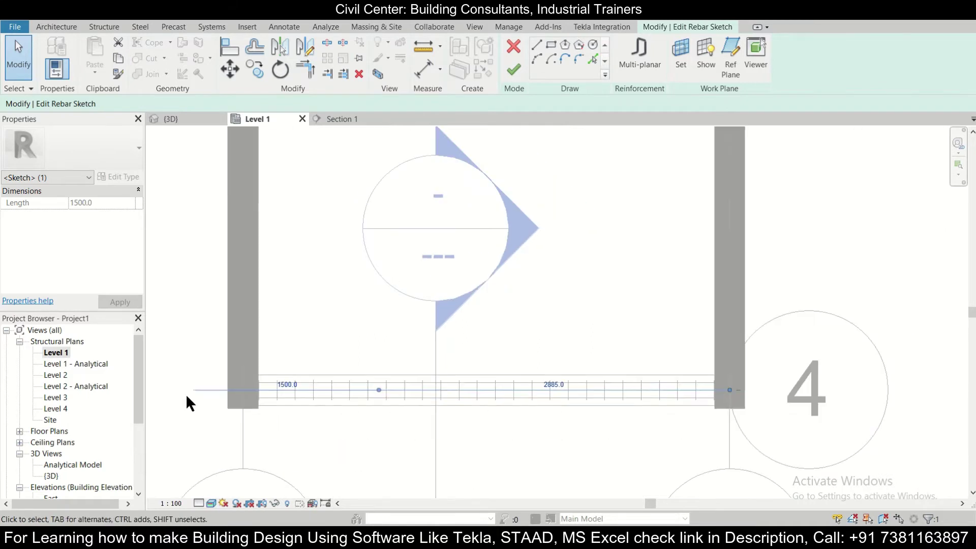
{"action": "scroll", "coordinate": [187, 397], "scroll_direction": "up", "scroll_amount": 2}
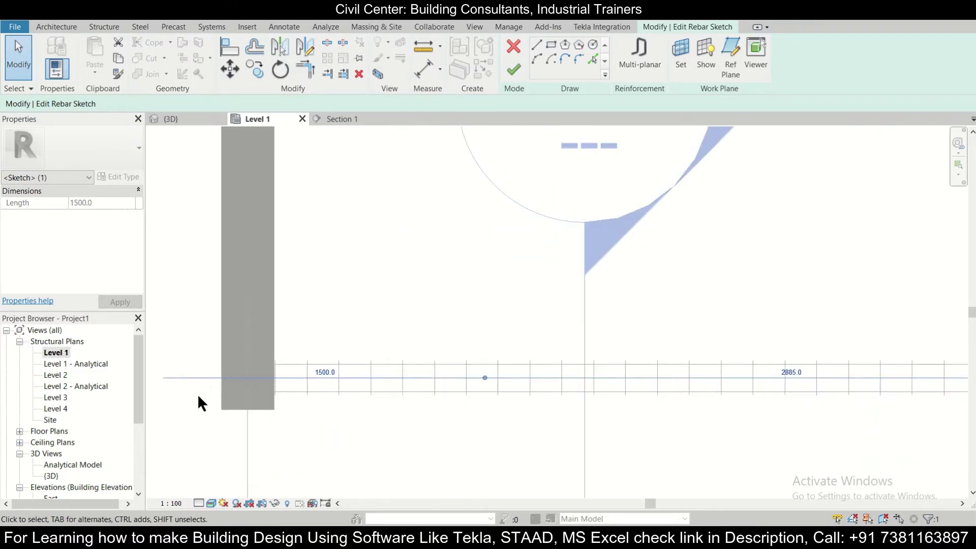
{"action": "left_click", "coordinate": [229, 69]}
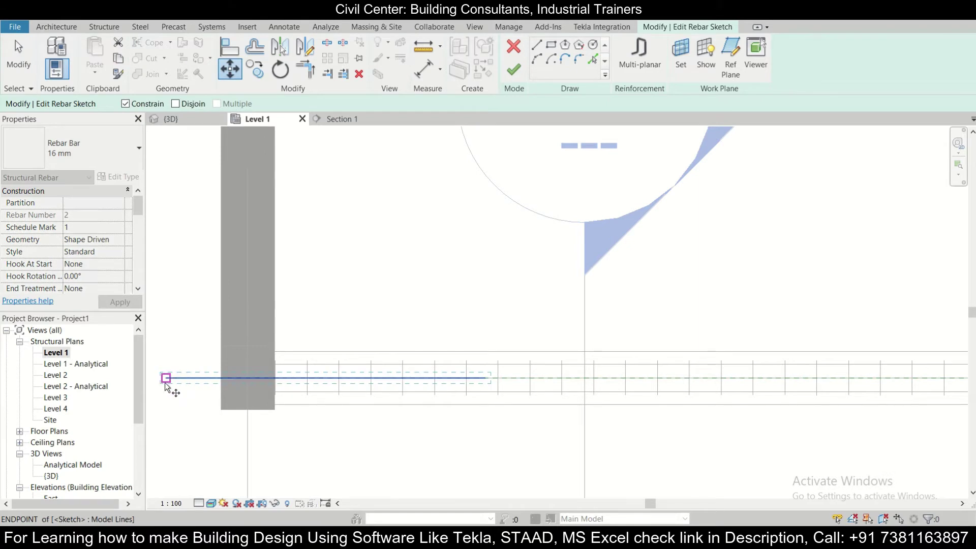
{"action": "left_click", "coordinate": [164, 379]}
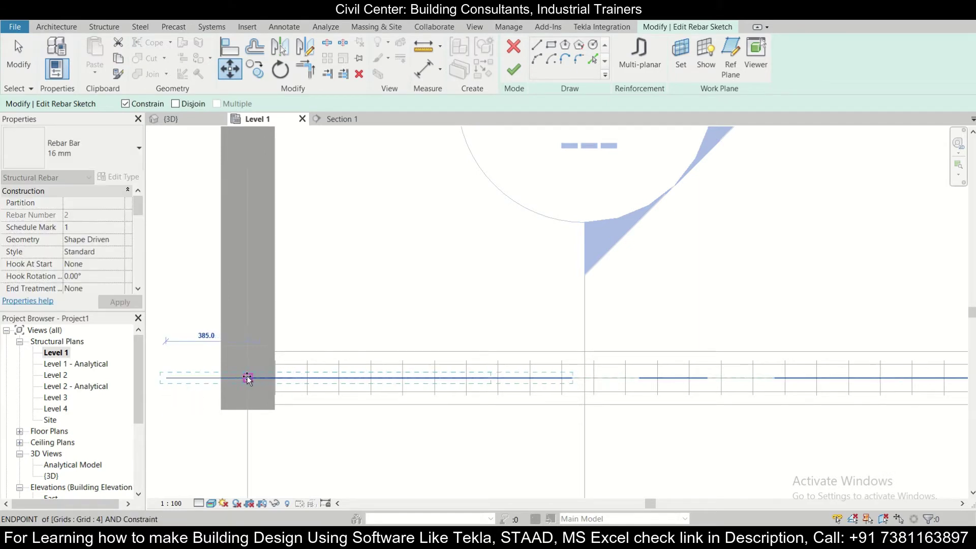
{"action": "left_click", "coordinate": [246, 378]}
{"action": "scroll", "coordinate": [267, 379], "scroll_direction": "down", "scroll_amount": 1}
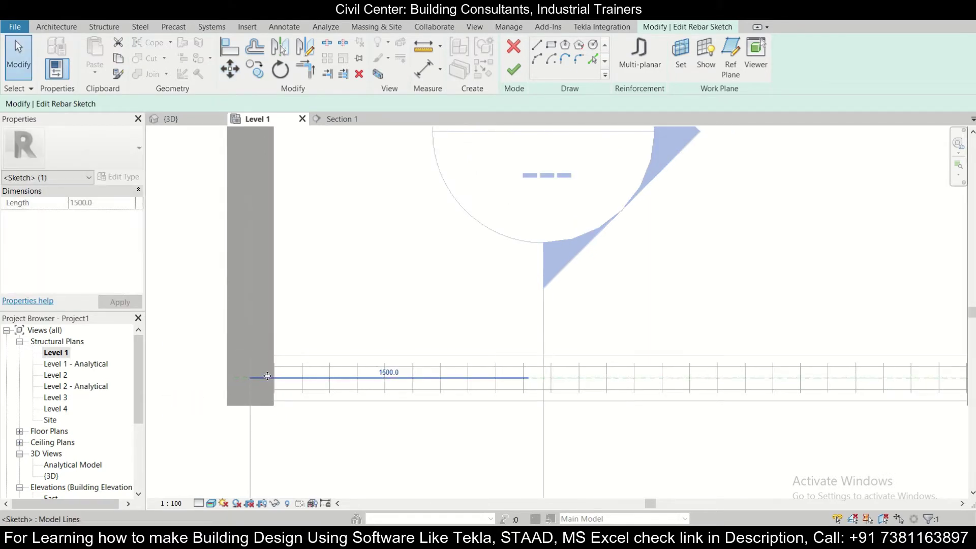
{"action": "left_click", "coordinate": [512, 70]}
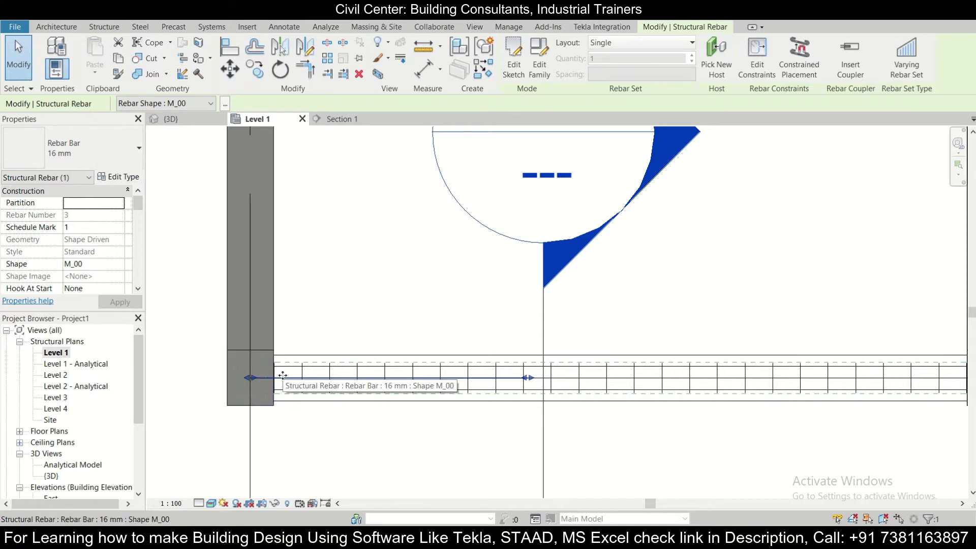
Step: Copy the shortened top bar 2500 mm horizontally so that its inner end point lands on the right column's grid line
{"action": "left_click", "coordinate": [258, 71]}
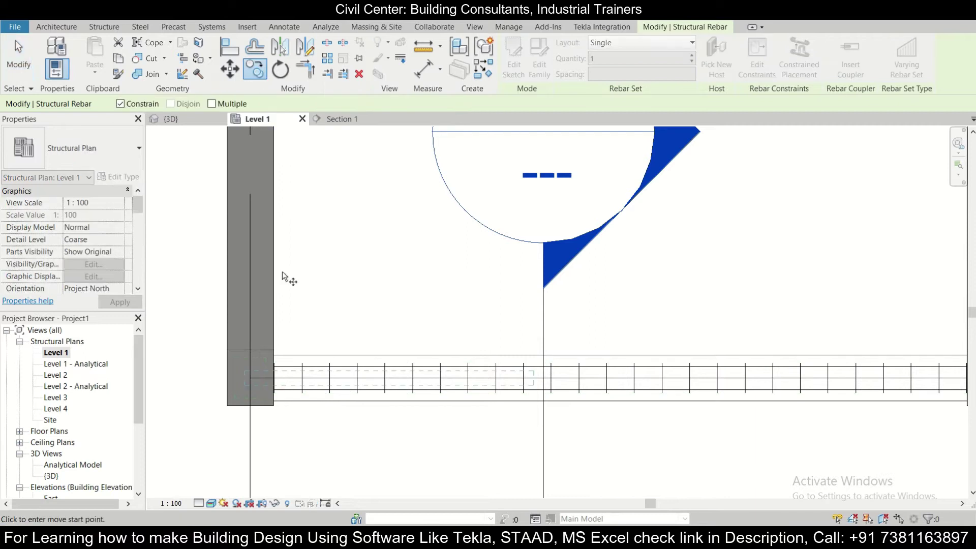
{"action": "left_click", "coordinate": [529, 380]}
{"action": "scroll", "coordinate": [582, 376], "scroll_direction": "down", "scroll_amount": 2}
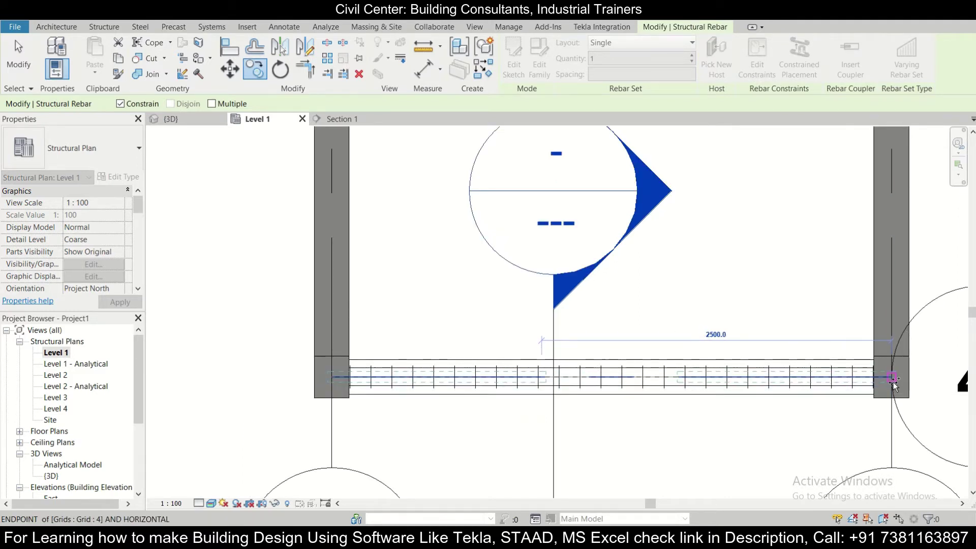
{"action": "left_click", "coordinate": [893, 380]}
{"action": "left_click", "coordinate": [803, 430]}
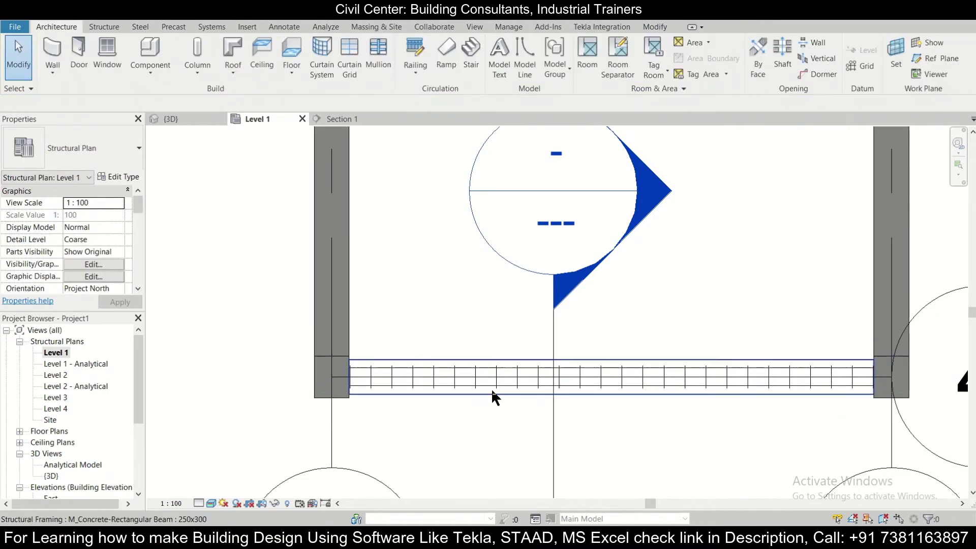
{"action": "left_click", "coordinate": [371, 387]}
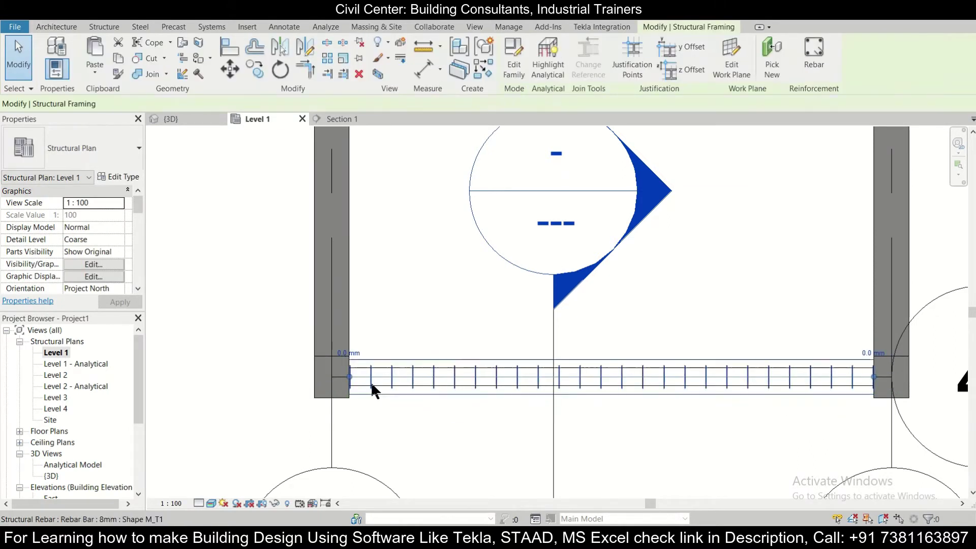
{"action": "key", "text": "Escape"}
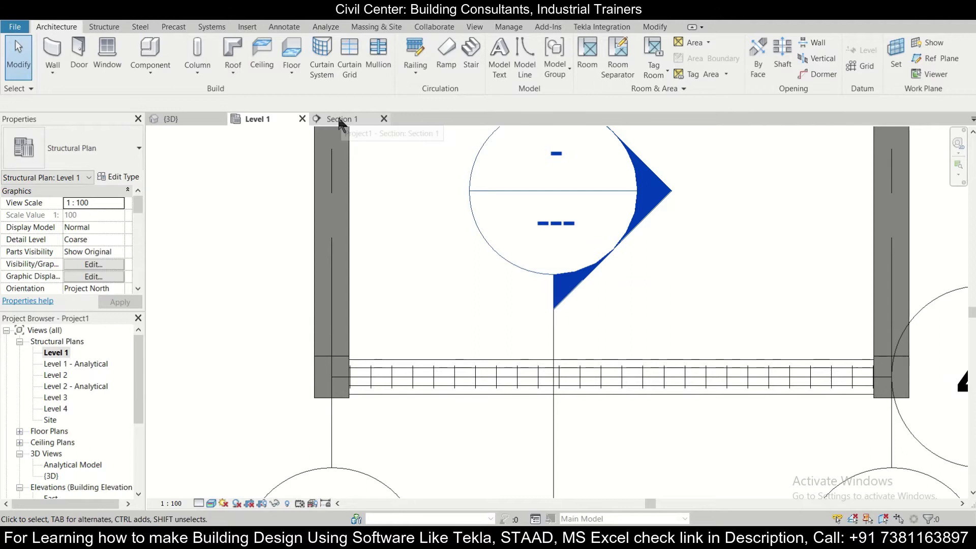
Step: Check the two short top bars at both ends of the beam in the 3D view
{"action": "left_click", "coordinate": [178, 119]}
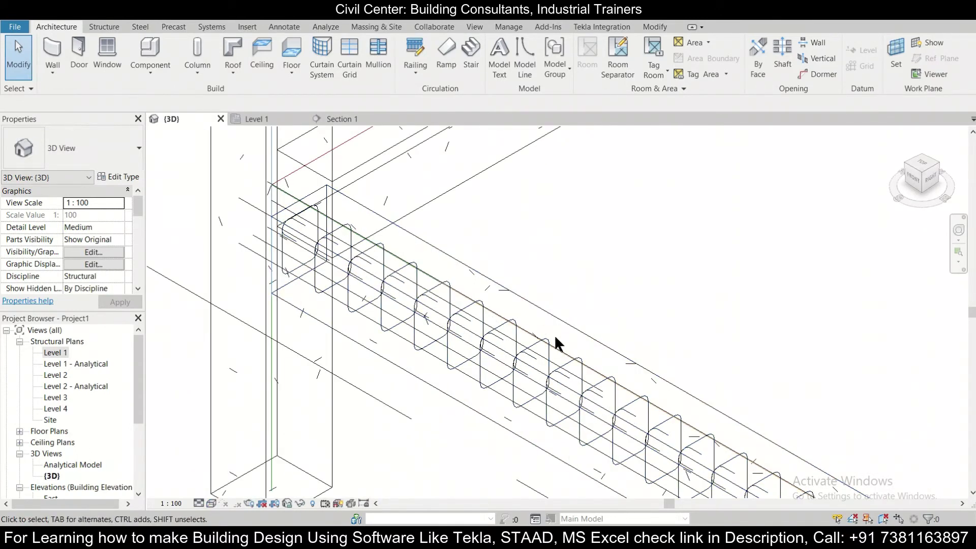
{"action": "left_click", "coordinate": [541, 352]}
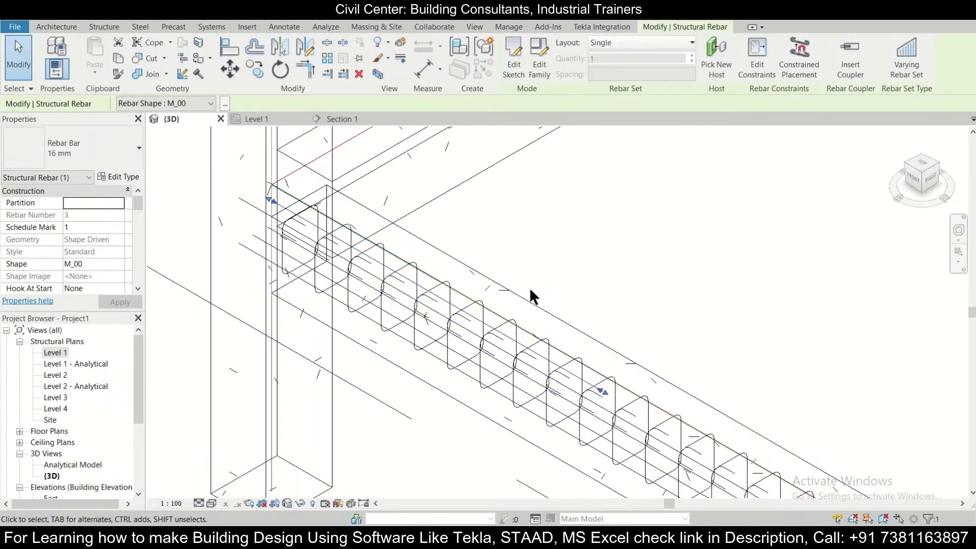
{"action": "scroll", "coordinate": [529, 288], "scroll_direction": "down", "scroll_amount": 2}
{"action": "middle_click_drag", "start_coordinate": [529, 286], "coordinate": [458, 166]}
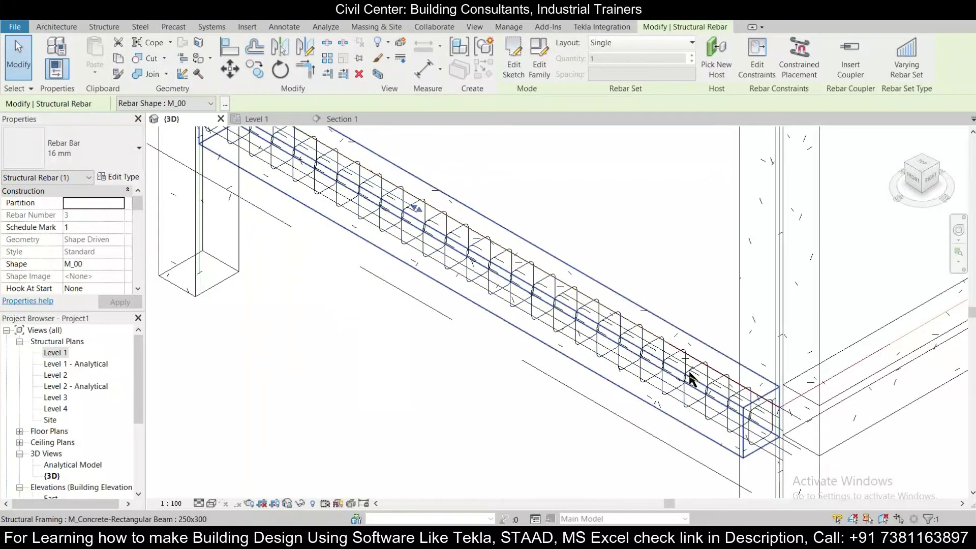
{"action": "scroll", "coordinate": [681, 349], "scroll_direction": "up", "scroll_amount": 2}
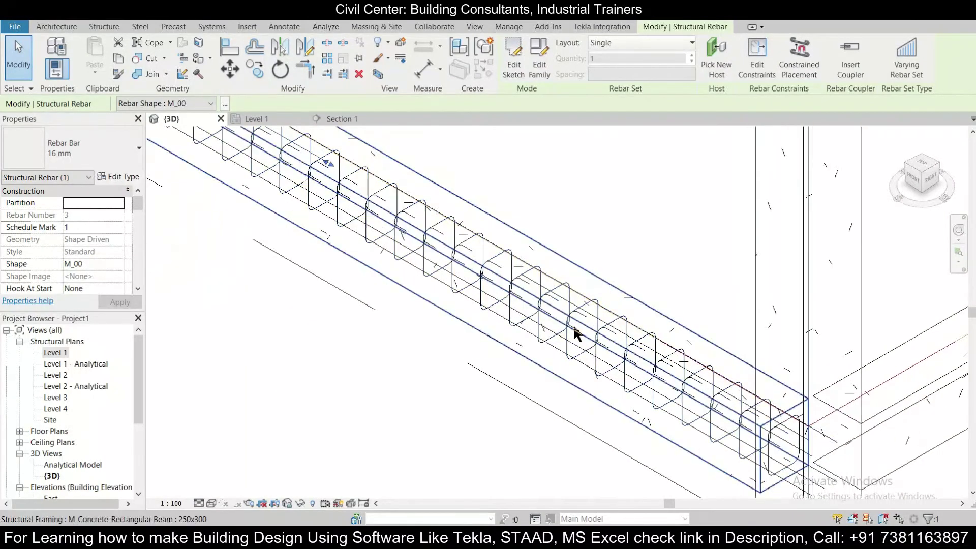
{"action": "left_click", "coordinate": [542, 286]}
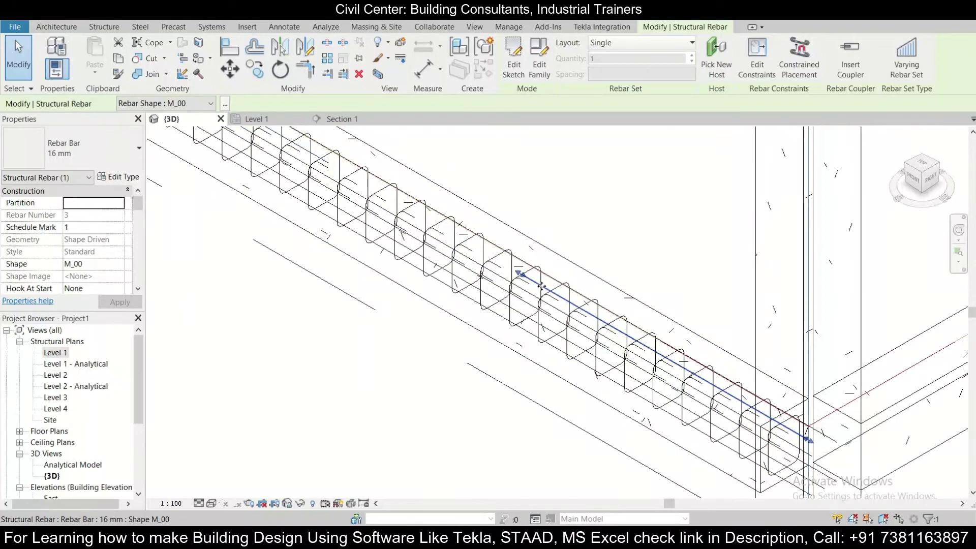
{"action": "scroll", "coordinate": [541, 286], "scroll_direction": "down", "scroll_amount": 2}
{"action": "middle_click_drag", "start_coordinate": [368, 208], "coordinate": [437, 282]}
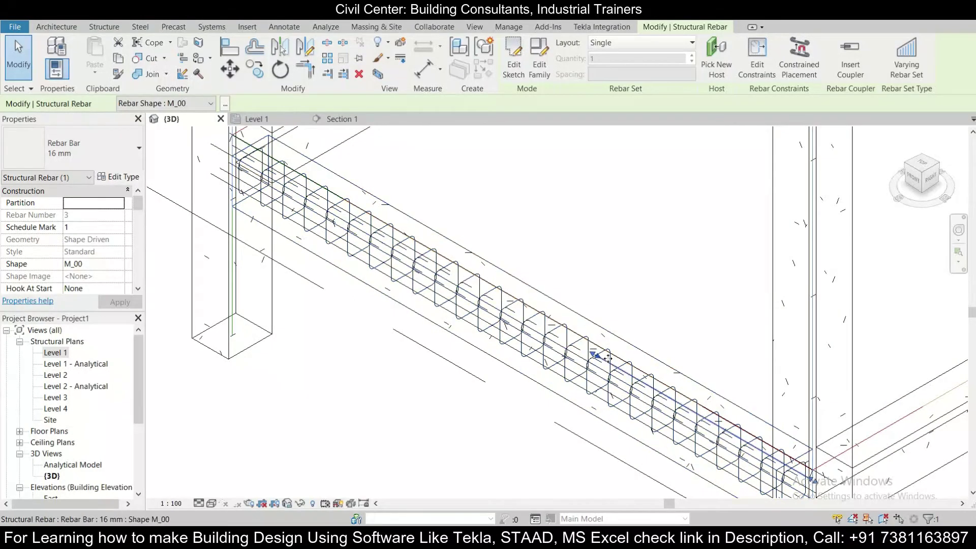
{"action": "key", "text": "Escape"}
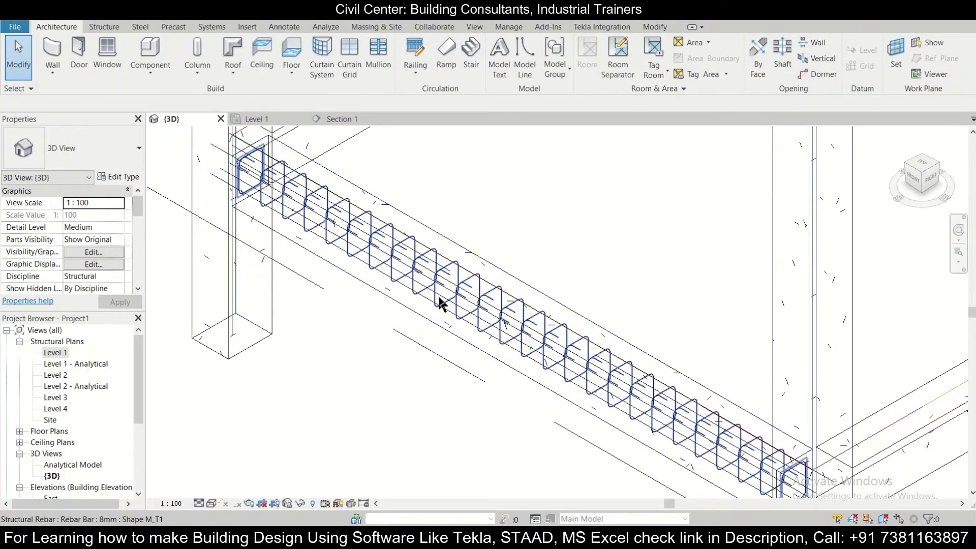
Step: Open the middle bottom 16 mm rebar's sketch for editing in the 3D view
{"action": "scroll", "coordinate": [438, 303], "scroll_direction": "up", "scroll_amount": 3}
{"action": "scroll", "coordinate": [440, 304], "scroll_direction": "up", "scroll_amount": 2}
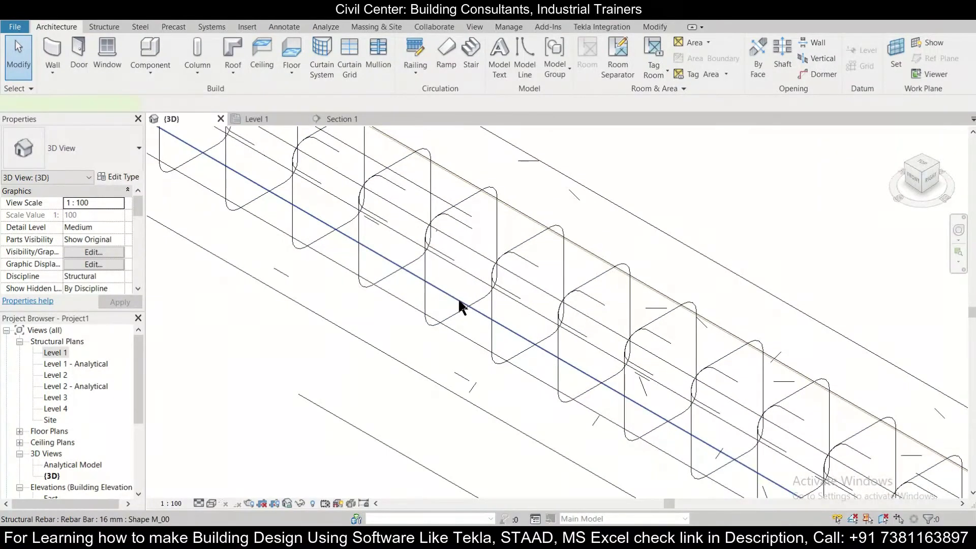
{"action": "left_click", "coordinate": [460, 307]}
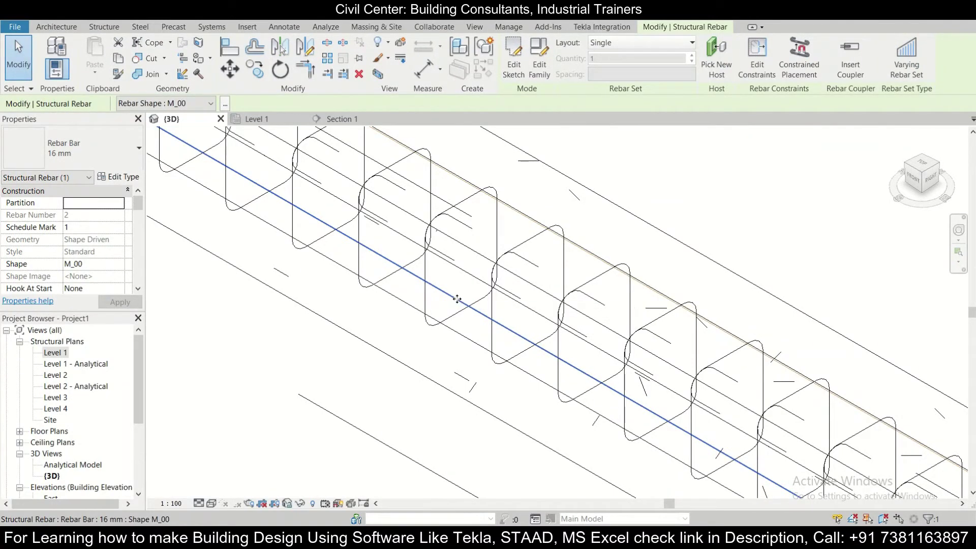
{"action": "double_click", "coordinate": [458, 298]}
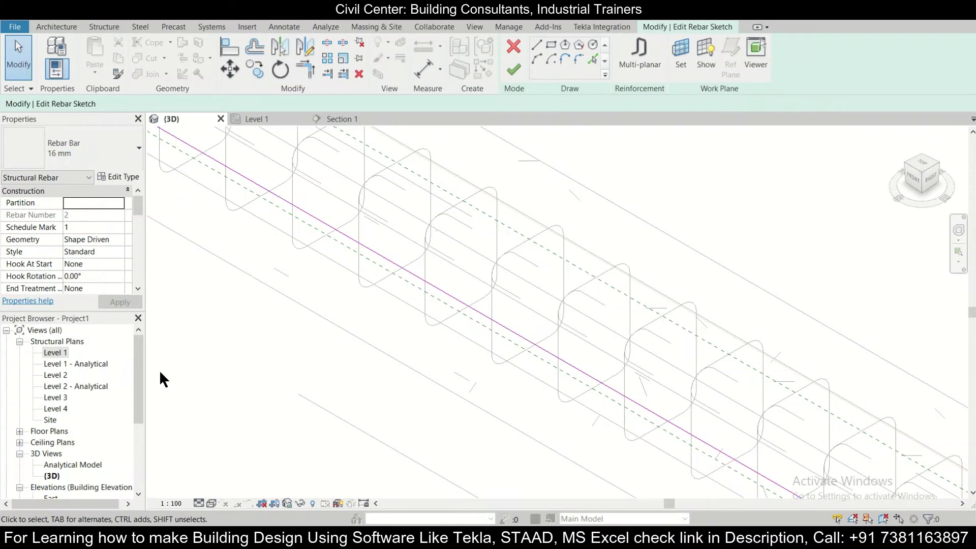
{"action": "middle_click_drag", "start_coordinate": [210, 367], "coordinate": [305, 393]}
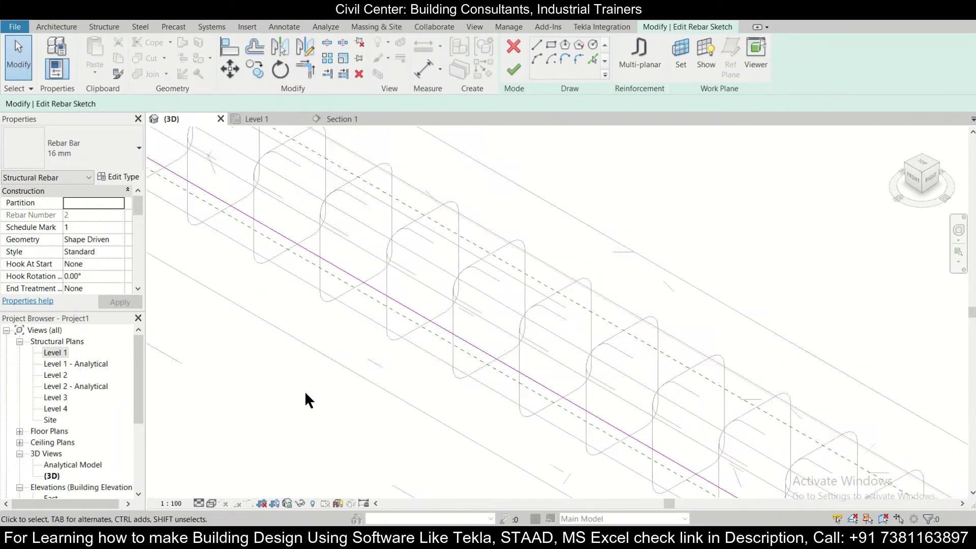
Step: Split the bottom bar's sketch line about 1450 mm from its left-column end and delete the remaining segment towards the right column
{"action": "left_click", "coordinate": [330, 41]}
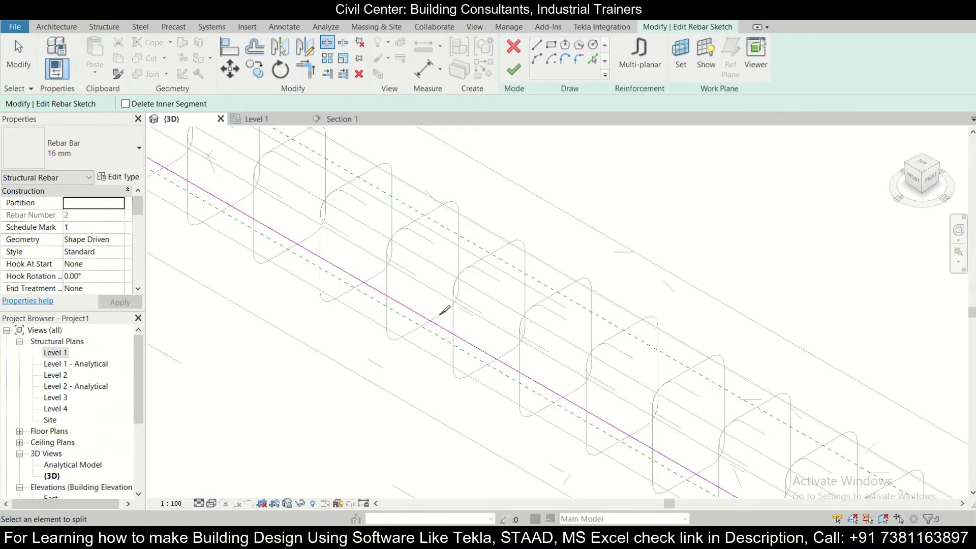
{"action": "left_click", "coordinate": [506, 365]}
{"action": "key", "text": "Escape"}
{"action": "left_click", "coordinate": [517, 372]}
{"action": "key", "text": "Escape"}
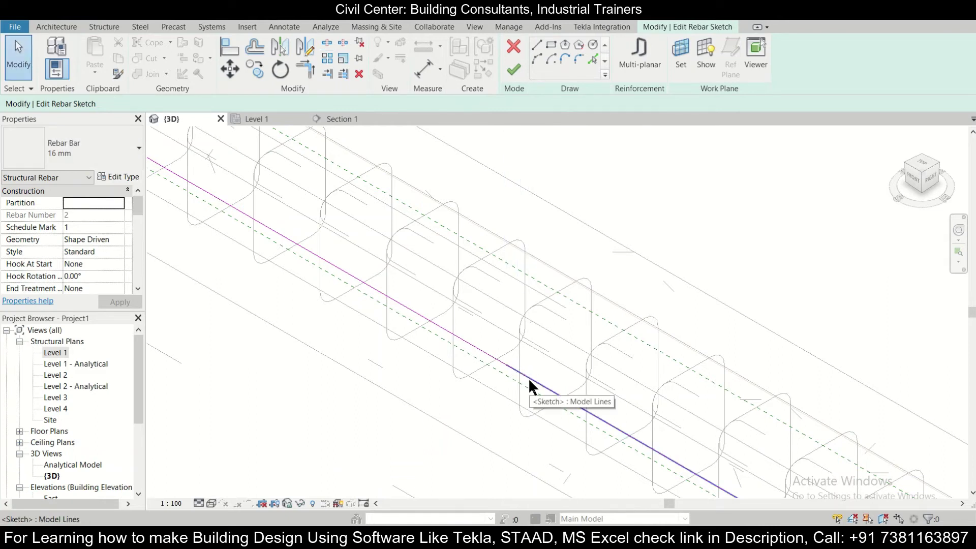
{"action": "left_click", "coordinate": [528, 379]}
{"action": "key", "text": "Delete"}
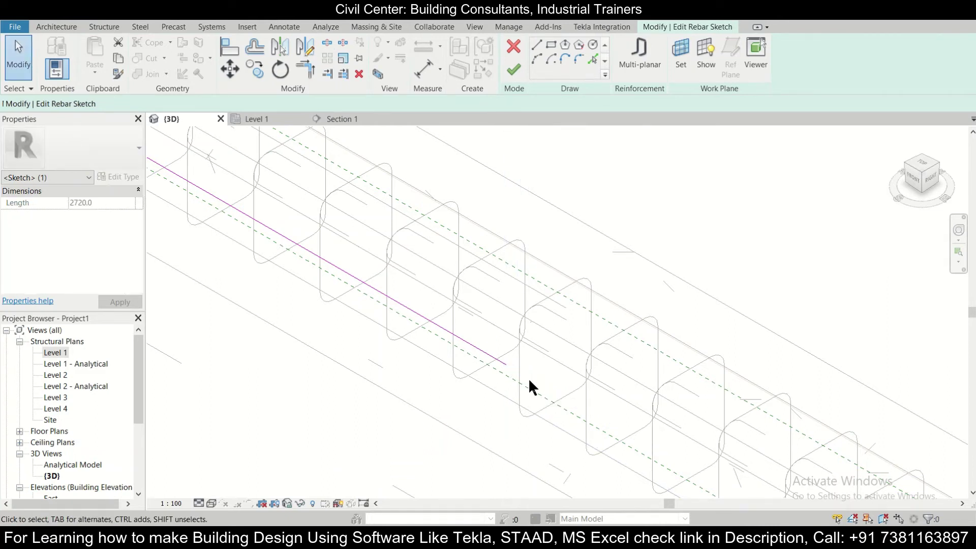
{"action": "scroll", "coordinate": [498, 364], "scroll_direction": "down", "scroll_amount": 1}
{"action": "scroll", "coordinate": [498, 366], "scroll_direction": "down", "scroll_amount": 4}
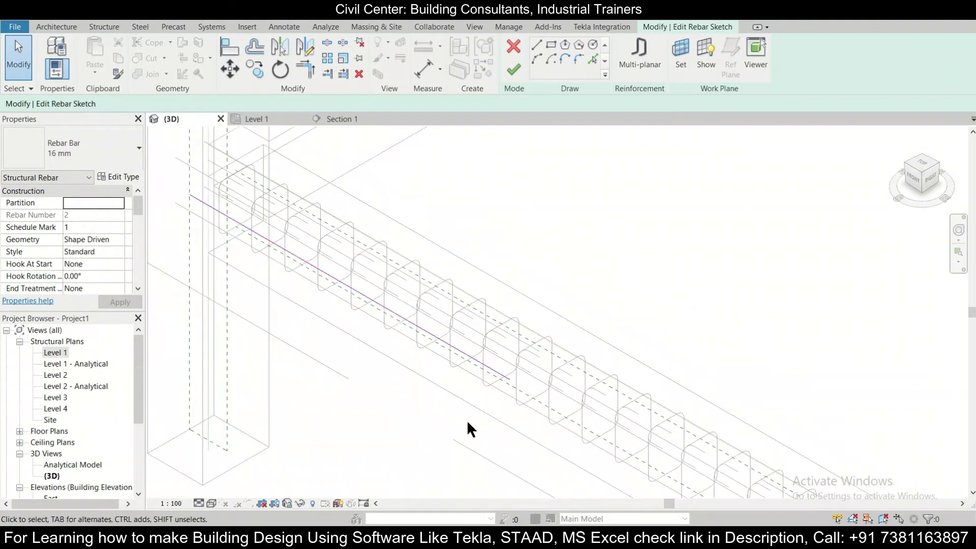
{"action": "middle_click_drag", "start_coordinate": [452, 416], "coordinate": [415, 396]}
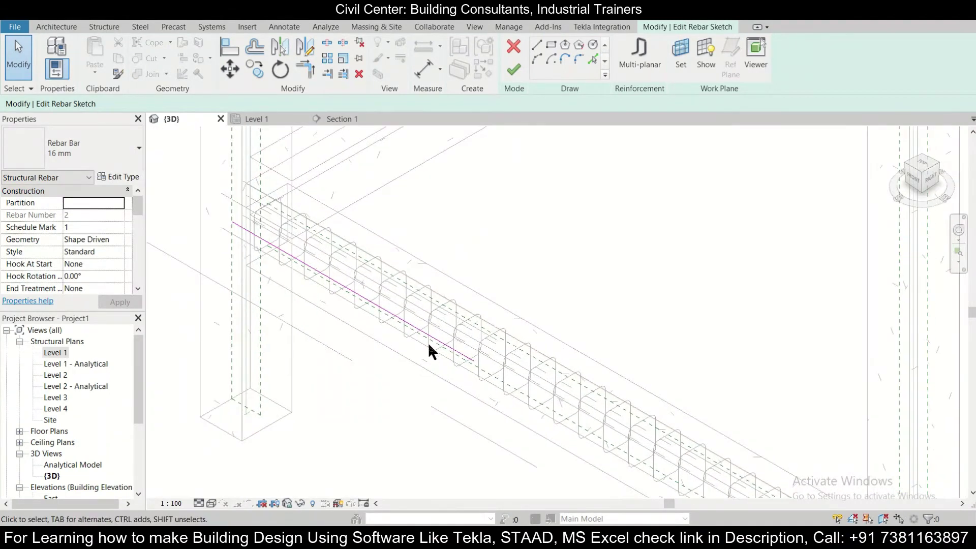
Step: In the Level 1 plan, set the remaining bottom bar sketch line's length to 1500 mm
{"action": "left_click", "coordinate": [253, 119]}
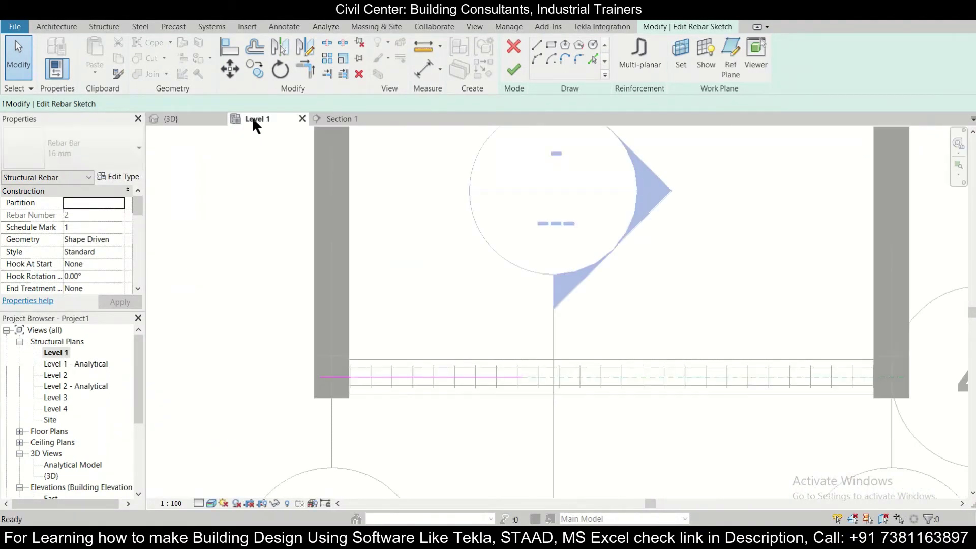
{"action": "left_click", "coordinate": [495, 376]}
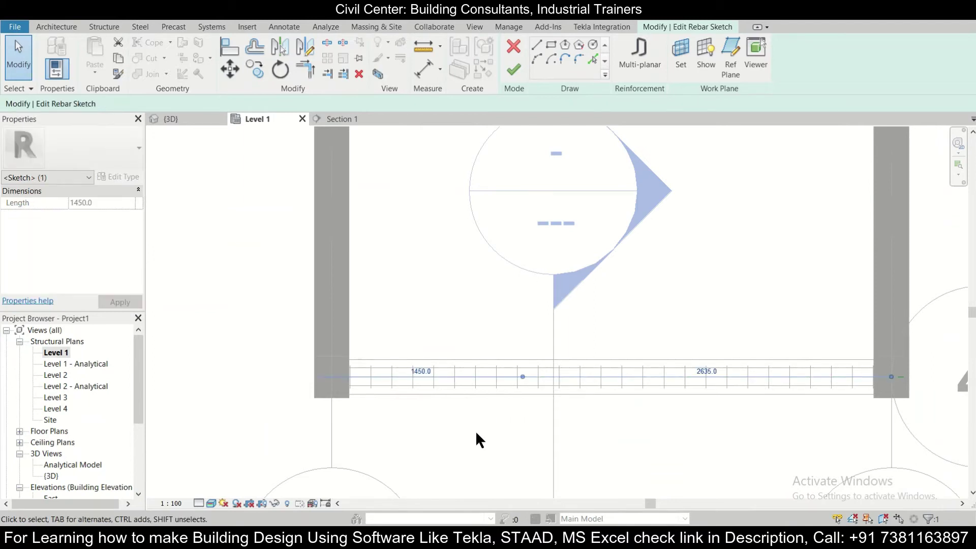
{"action": "left_click", "coordinate": [421, 371]}
{"action": "type", "text": "1500"}
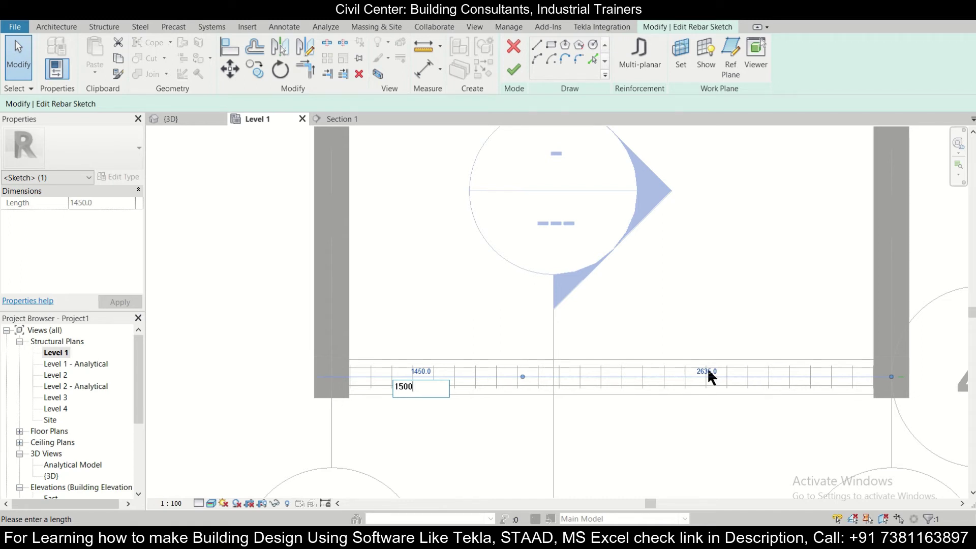
{"action": "key", "text": "Return"}
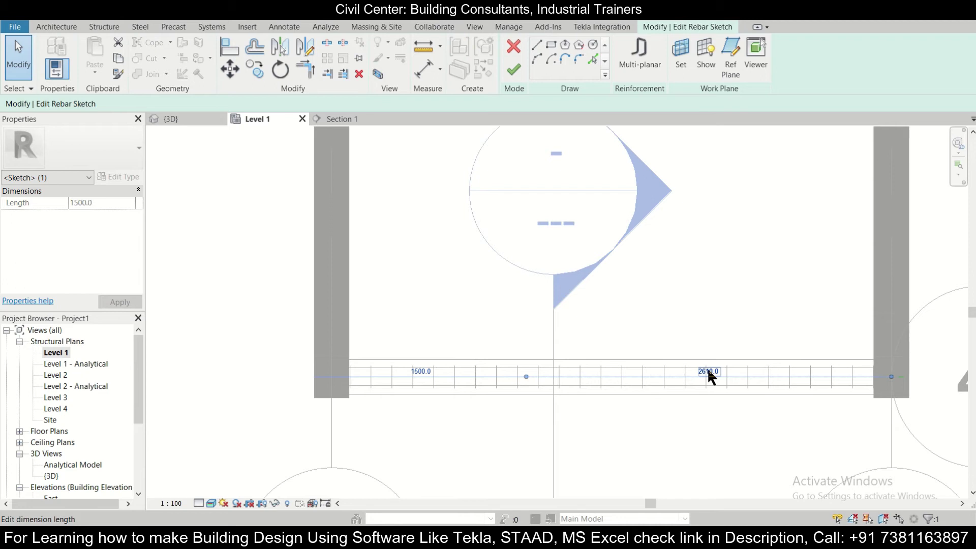
Step: Position the bottom bar's sketch line so its inner end is 1250 mm from the right column's grid line
{"action": "scroll", "coordinate": [707, 374], "scroll_direction": "up", "scroll_amount": 1}
{"action": "left_click", "coordinate": [708, 371]}
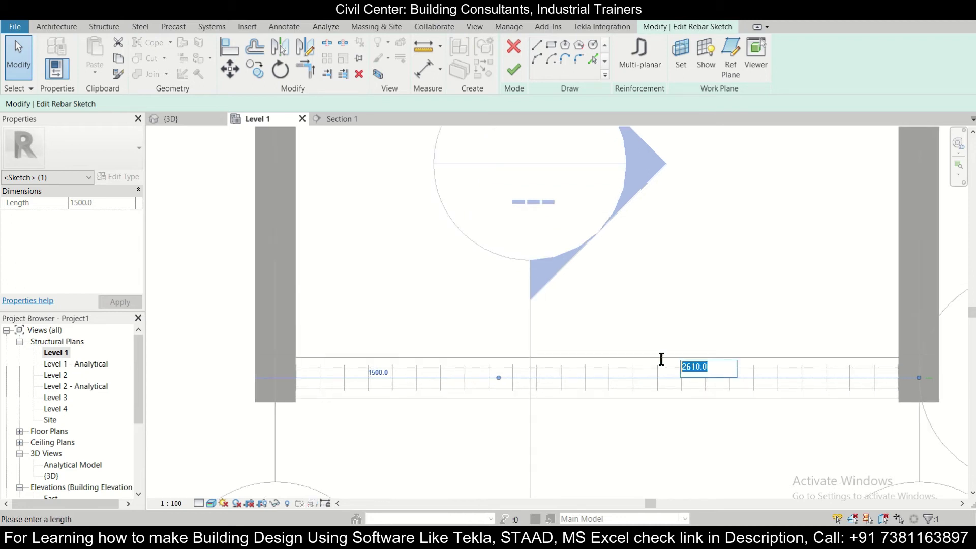
{"action": "type", "text": "1250"}
{"action": "key", "text": "Return"}
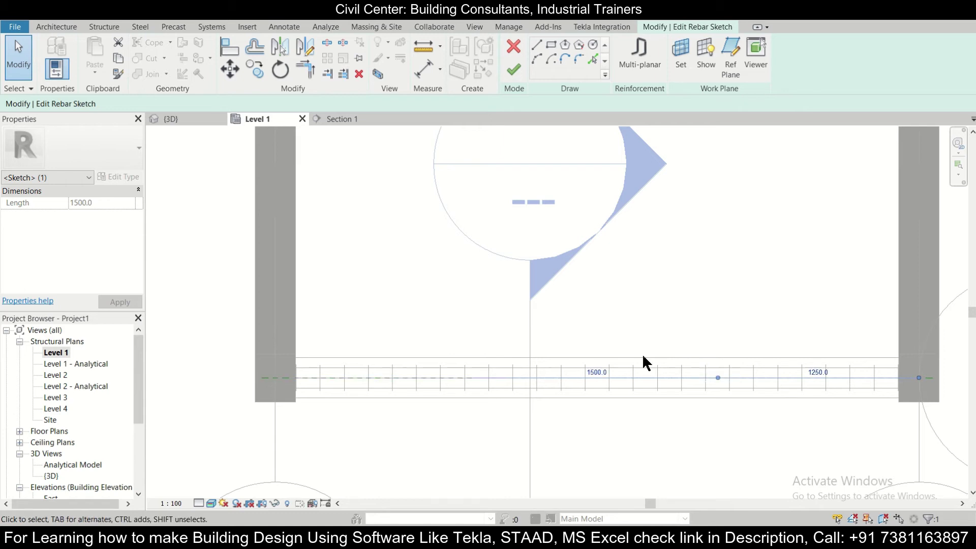
{"action": "left_click", "coordinate": [692, 409]}
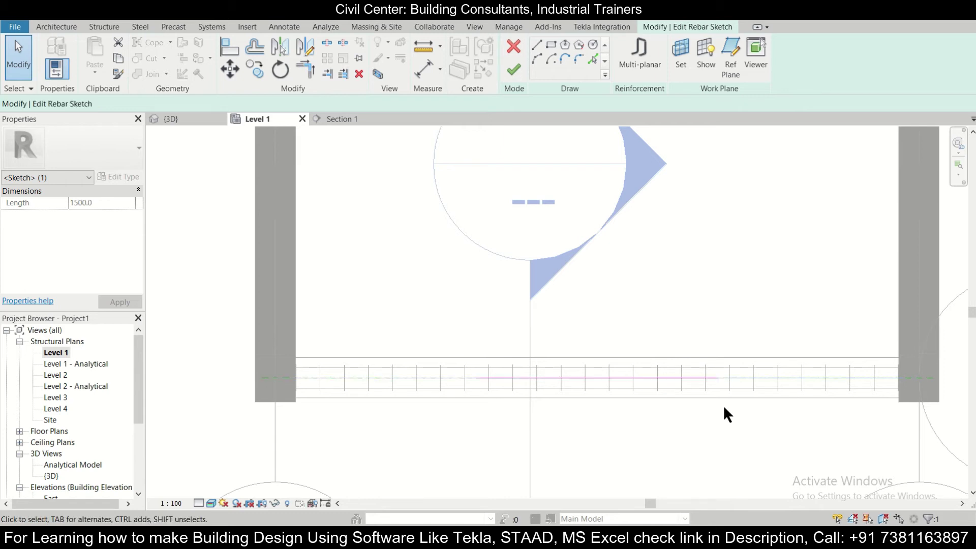
{"action": "left_click", "coordinate": [673, 378]}
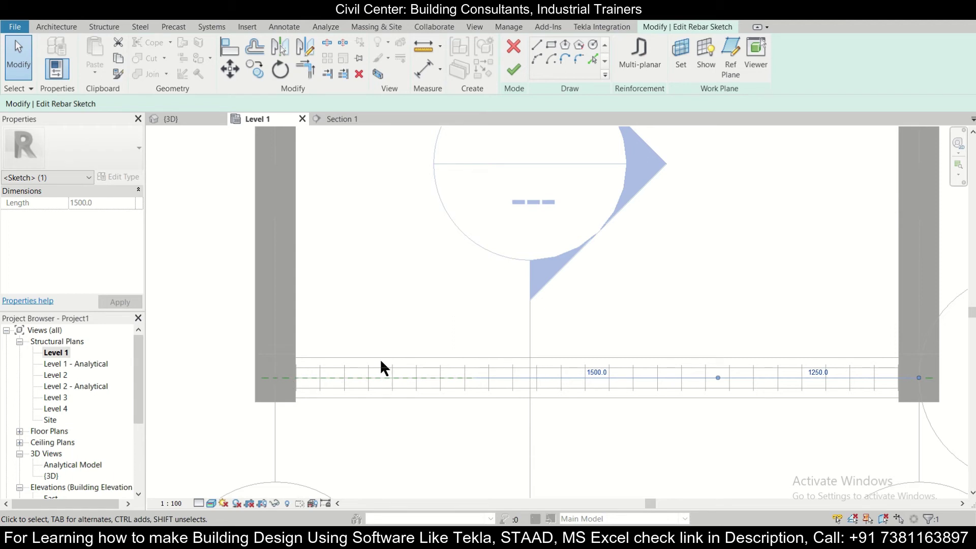
Step: Check the repositioned bottom bar line in the 3D view, finish the rebar sketch and clear the selection
{"action": "left_click", "coordinate": [177, 119]}
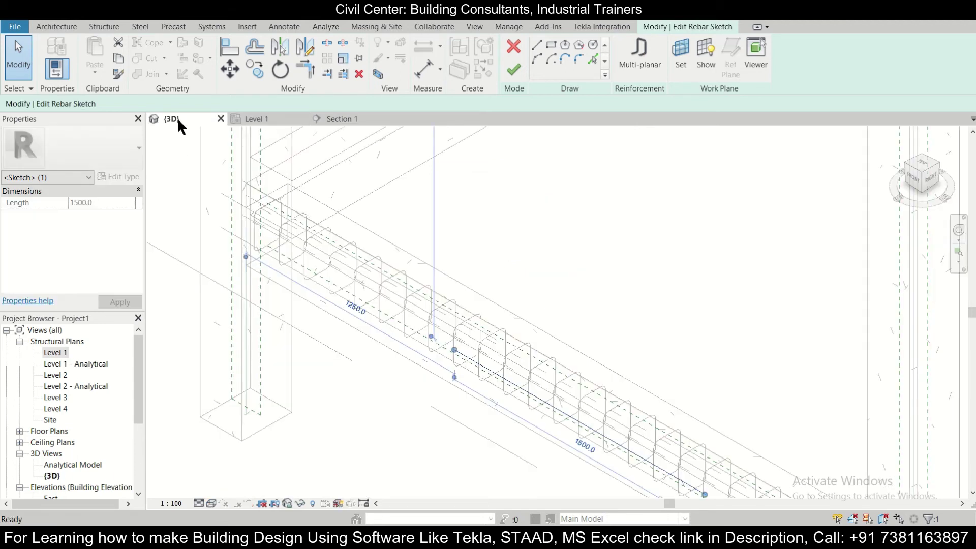
{"action": "left_click", "coordinate": [512, 378]}
{"action": "mouse_move", "coordinate": [512, 378]}
{"action": "middle_mouse_down"}
{"action": "mouse_move", "coordinate": [465, 389]}
{"action": "mouse_move", "coordinate": [412, 362]}
{"action": "mouse_move", "coordinate": [368, 303]}
{"action": "middle_mouse_up"}
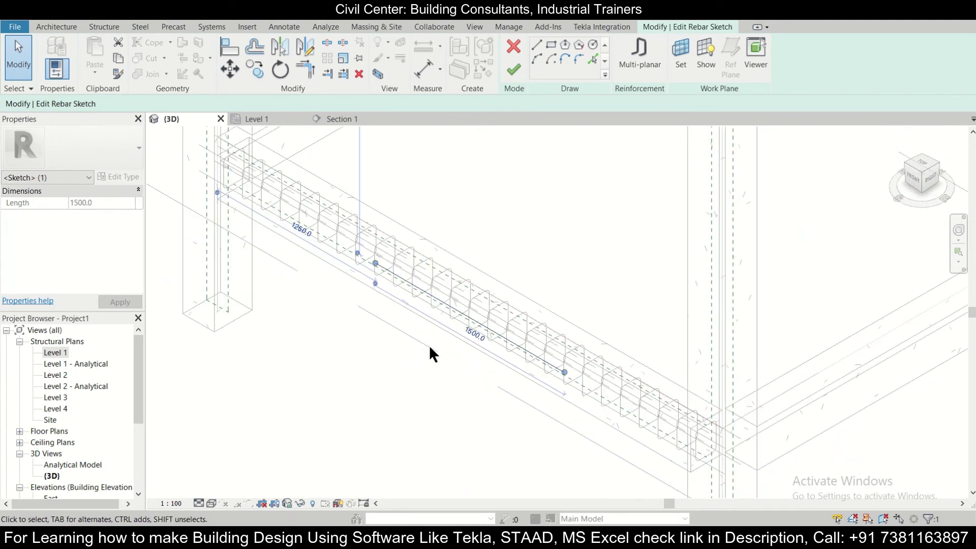
{"action": "scroll", "coordinate": [387, 303], "scroll_direction": "up", "scroll_amount": 4}
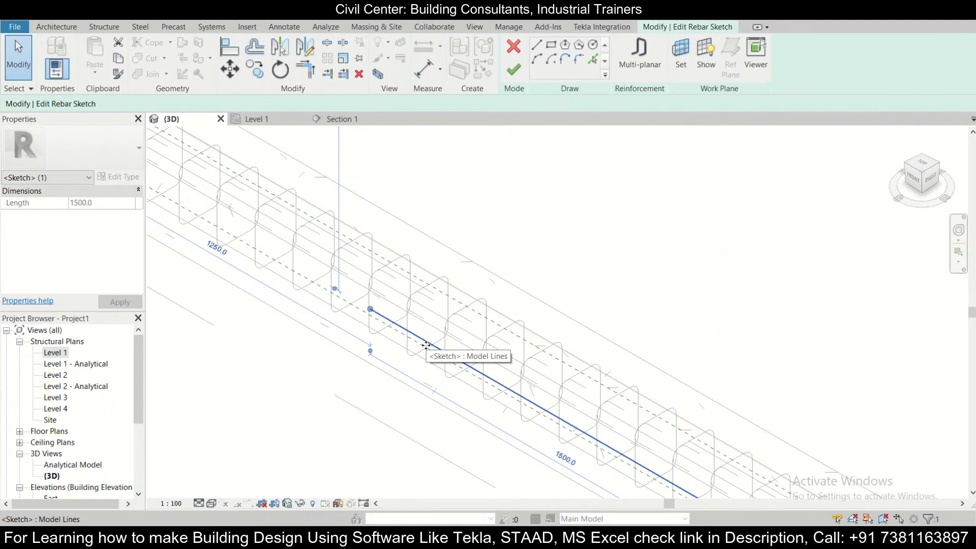
{"action": "key", "text": "Escape"}
{"action": "scroll", "coordinate": [425, 344], "scroll_direction": "down", "scroll_amount": 3}
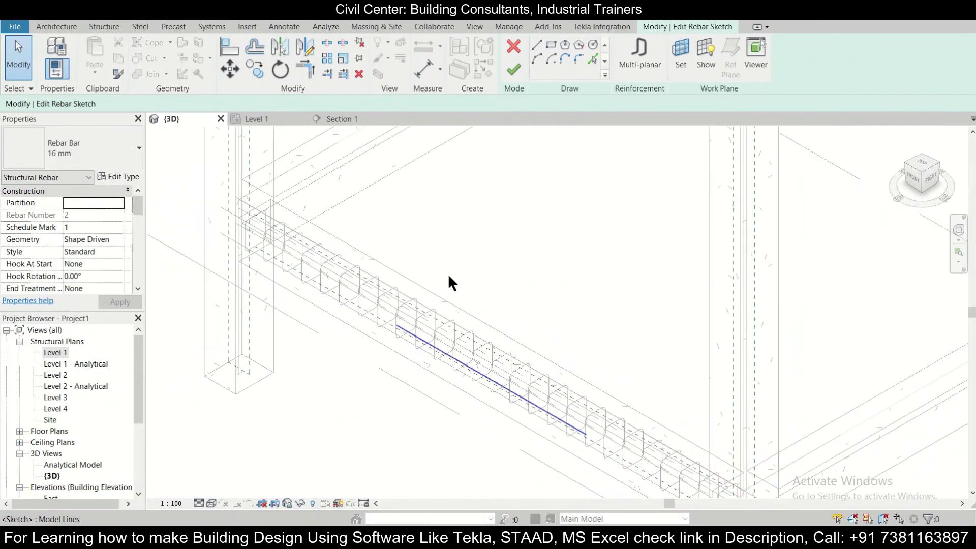
{"action": "left_click", "coordinate": [509, 73]}
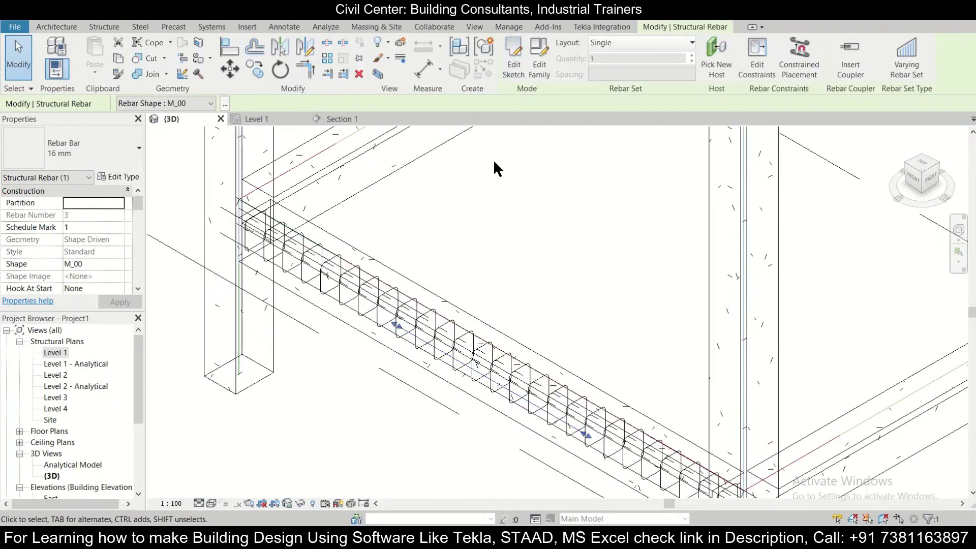
{"action": "middle_click_drag", "start_coordinate": [469, 329], "coordinate": [447, 272]}
{"action": "left_click", "coordinate": [384, 318]}
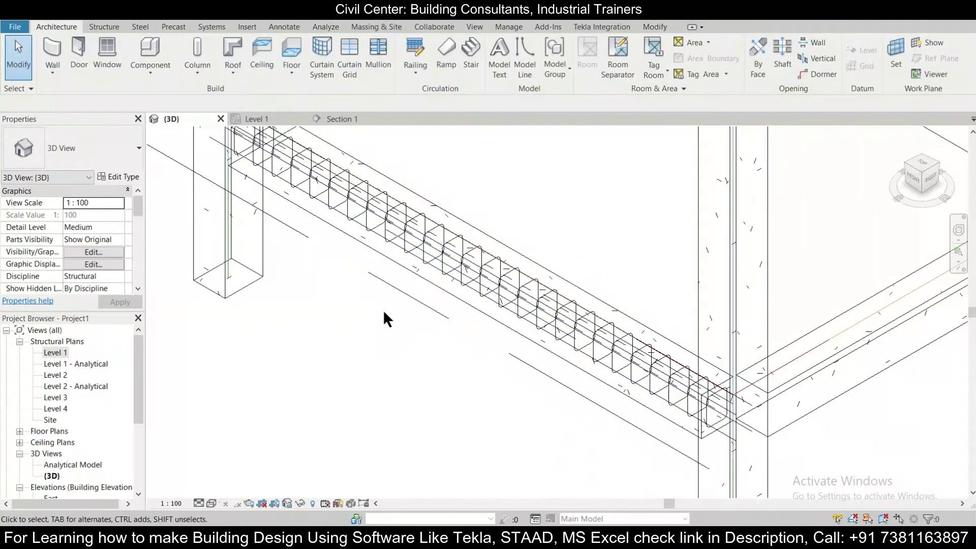
Step: Inspect the two short top bars and the shortened bottom bar along the plinth beam in the 3D view
{"action": "middle_click_drag", "start_coordinate": [383, 318], "coordinate": [421, 350]}
{"action": "scroll", "coordinate": [420, 330], "scroll_direction": "up", "scroll_amount": 1}
{"action": "scroll", "coordinate": [435, 325], "scroll_direction": "up", "scroll_amount": 2}
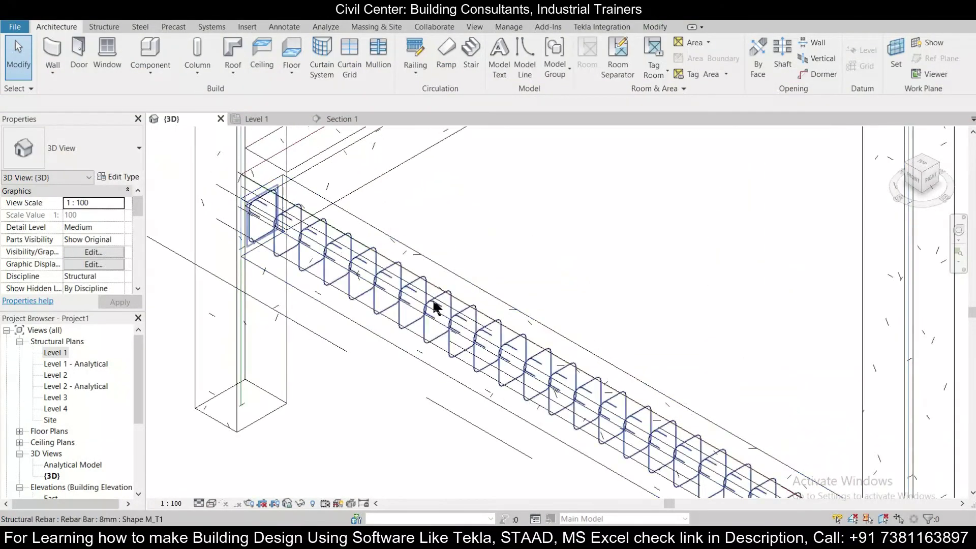
{"action": "left_click", "coordinate": [441, 298]}
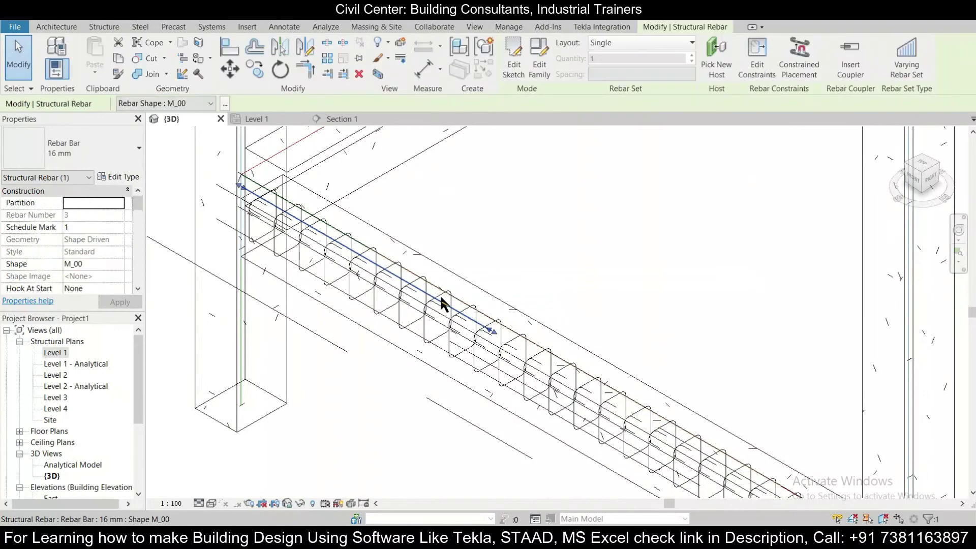
{"action": "middle_click_drag", "start_coordinate": [650, 327], "coordinate": [589, 304]}
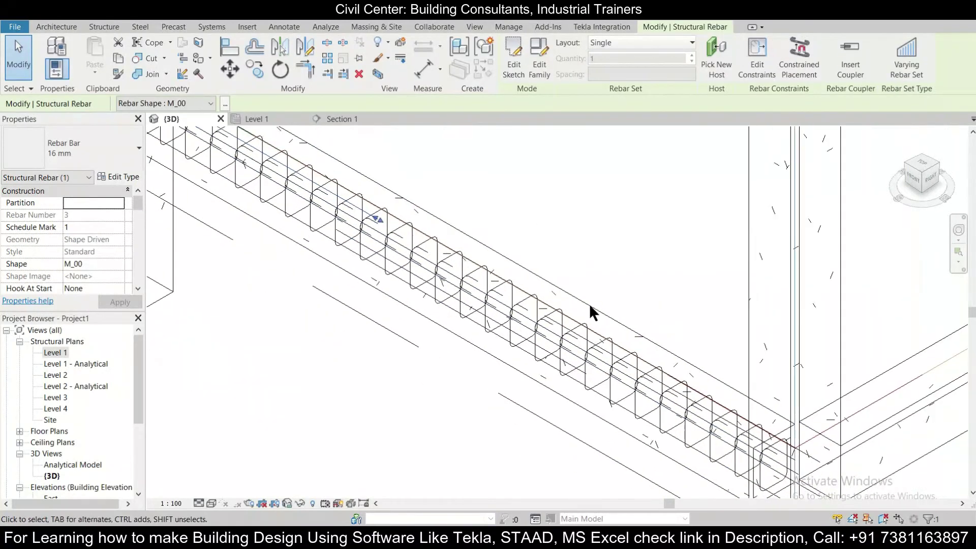
{"action": "left_click", "coordinate": [589, 348]}
{"action": "left_click", "coordinate": [587, 347]}
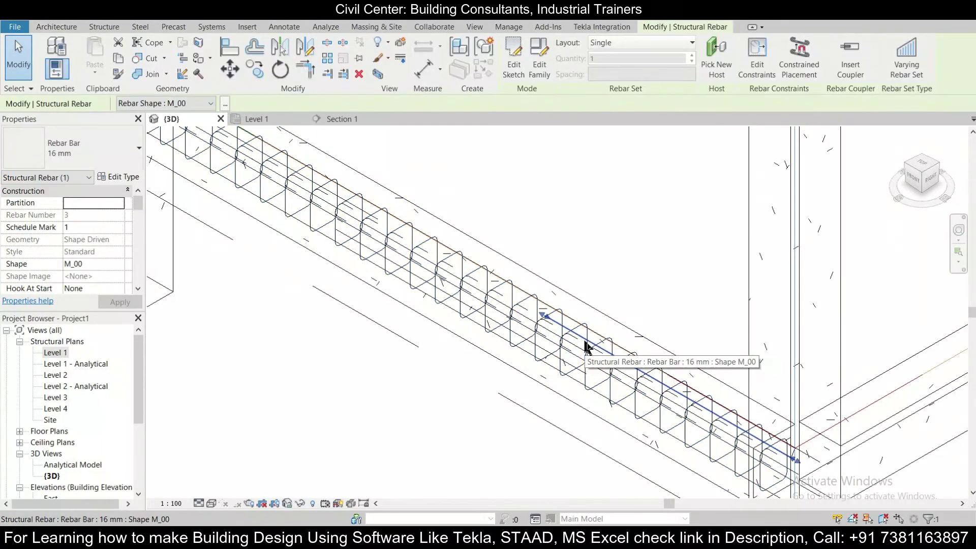
{"action": "key", "text": "Escape"}
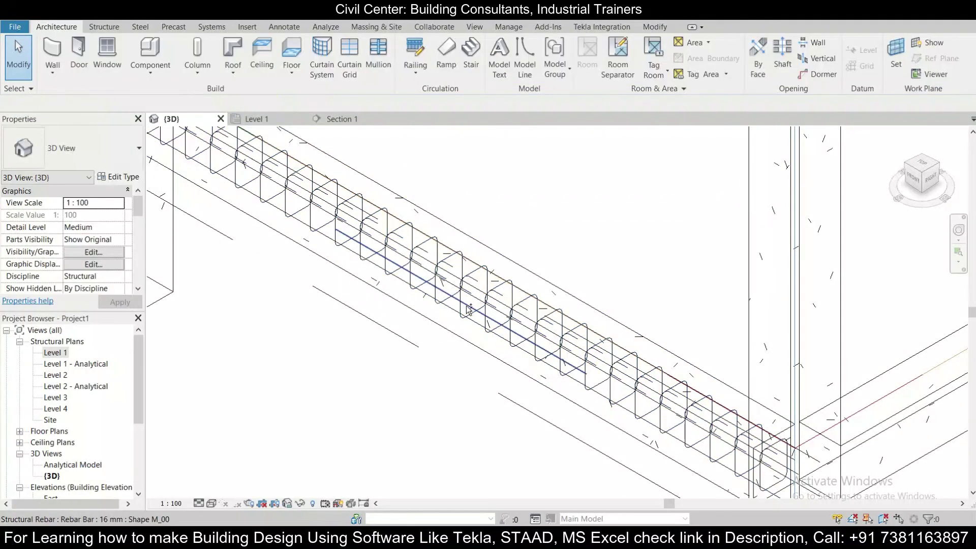
{"action": "left_click", "coordinate": [468, 309]}
{"action": "scroll", "coordinate": [409, 328], "scroll_direction": "down", "scroll_amount": 2}
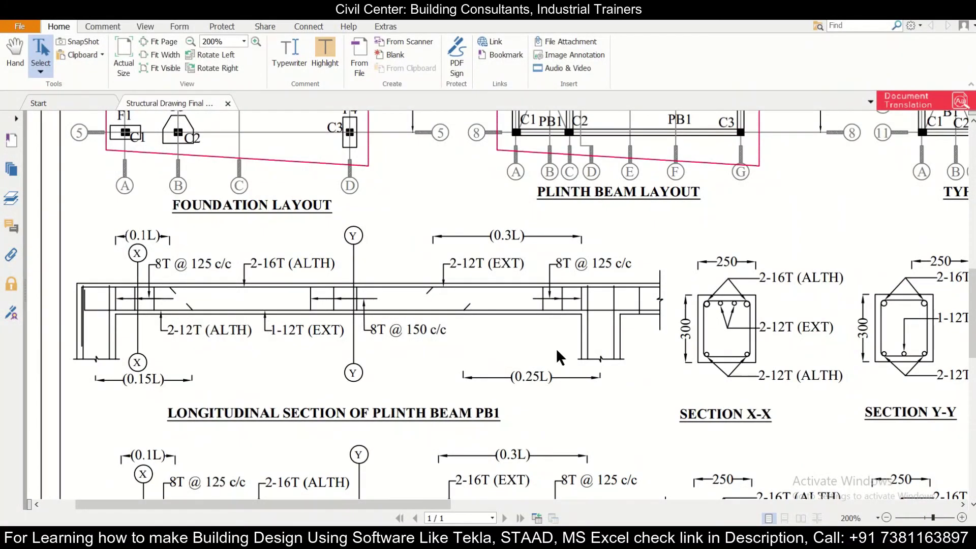
Step: Switch to the structural drawing PDF and compare PB1's longitudinal section with sections X-X and Y-Y for the extra bars
{"action": "left_click", "coordinate": [515, 504]}
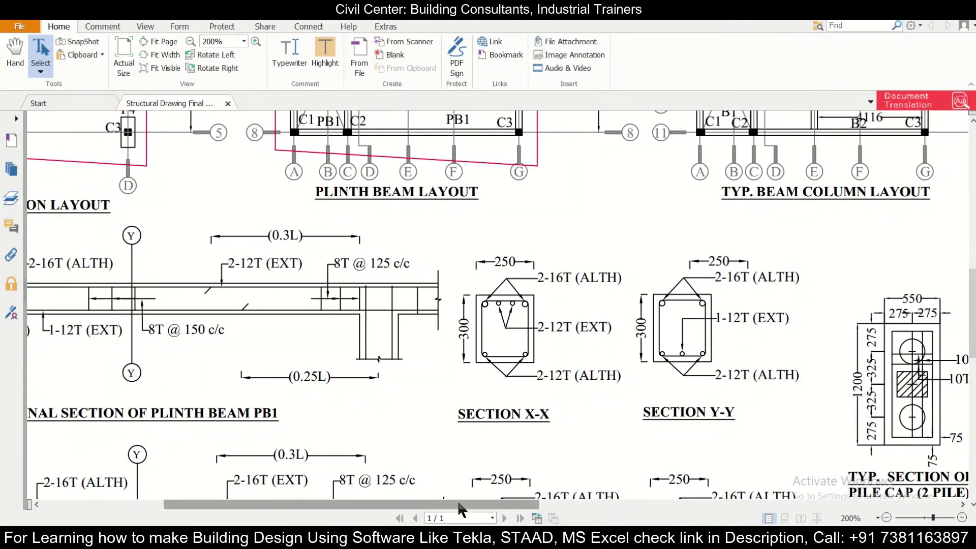
{"action": "left_click_drag", "start_coordinate": [386, 504], "coordinate": [271, 504]}
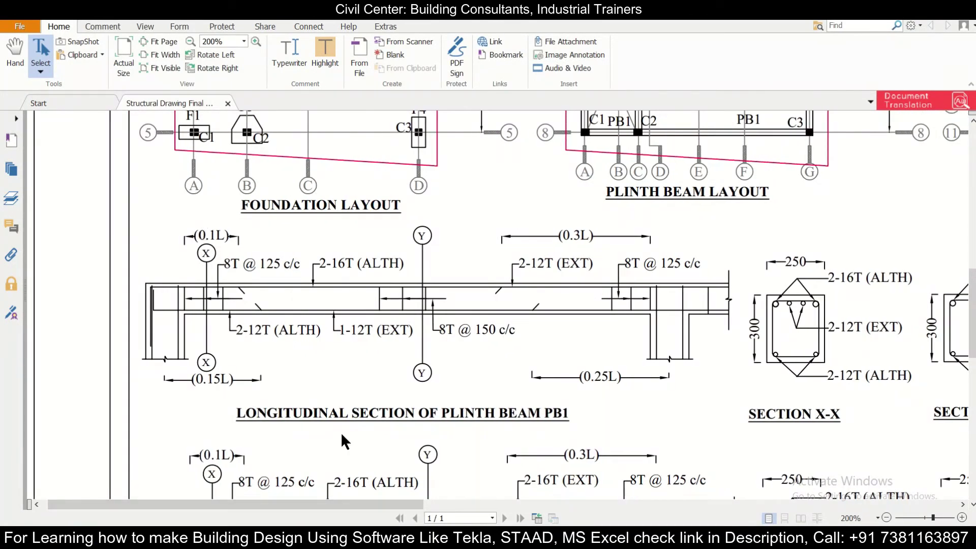
{"action": "left_click_drag", "start_coordinate": [374, 501], "coordinate": [543, 503]}
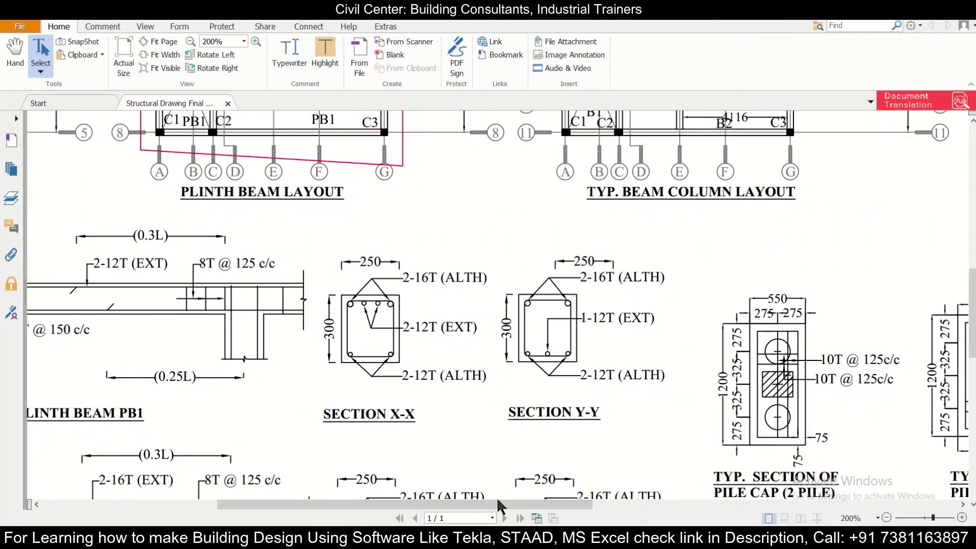
{"action": "left_click_drag", "start_coordinate": [492, 504], "coordinate": [365, 505]}
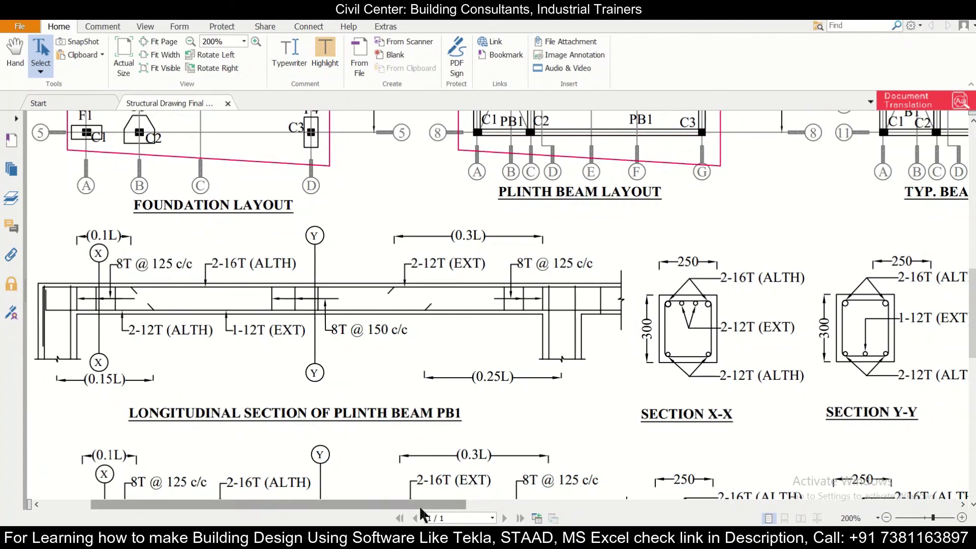
{"action": "left_click_drag", "start_coordinate": [413, 504], "coordinate": [657, 504]}
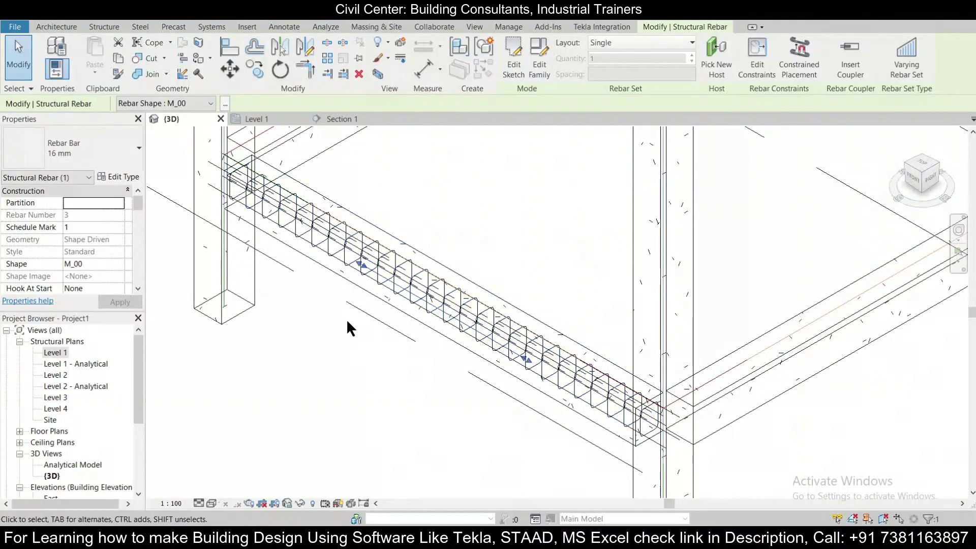
Step: Return to Revit, review the plinth beam's complete reinforcement in the 3D view and deselect the bottom bar
{"action": "middle_click_drag", "start_coordinate": [413, 190], "coordinate": [461, 213]}
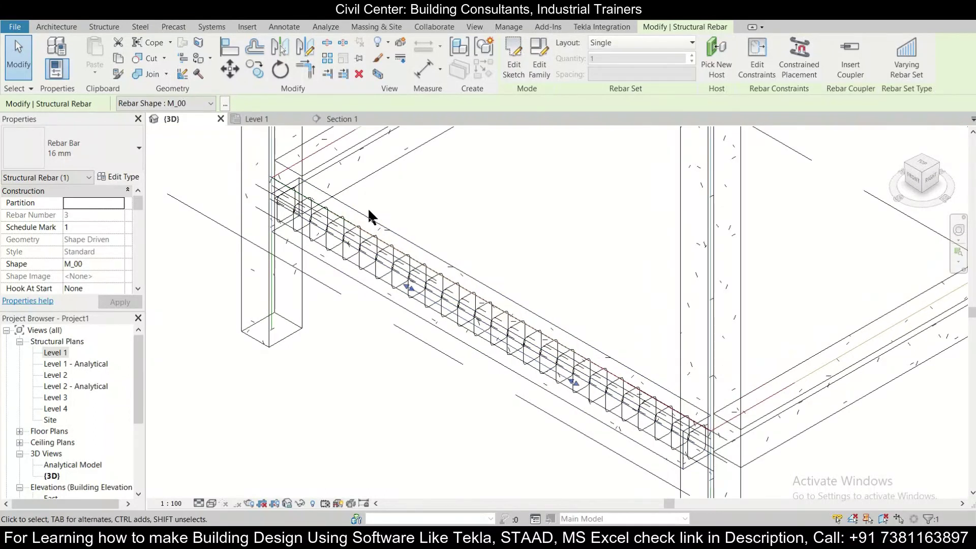
{"action": "middle_click_drag", "start_coordinate": [373, 196], "coordinate": [464, 196], "text": "shift"}
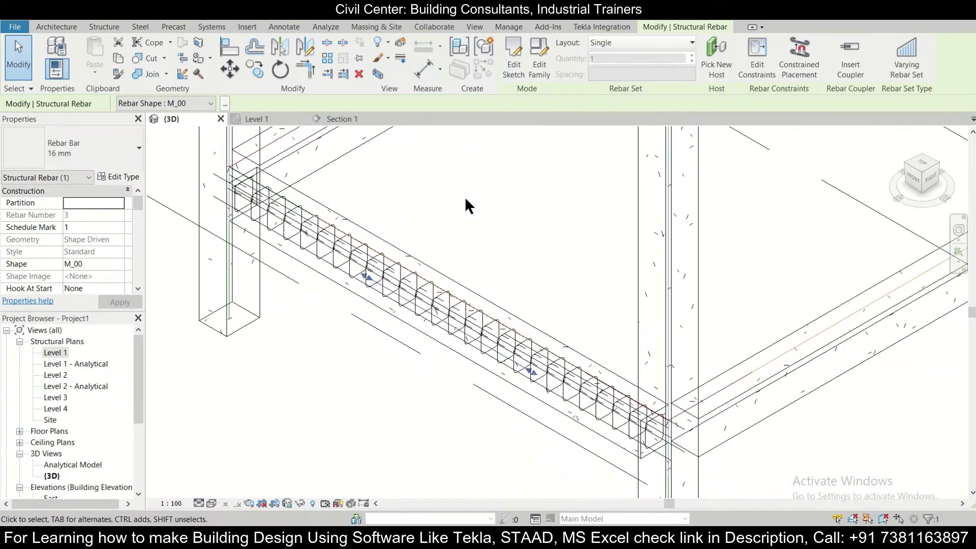
{"action": "key", "text": "Escape"}
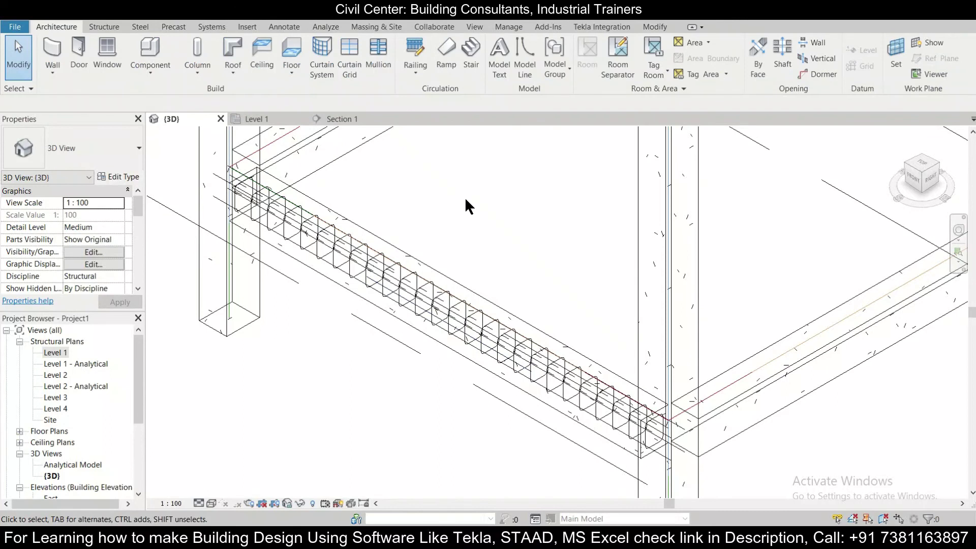